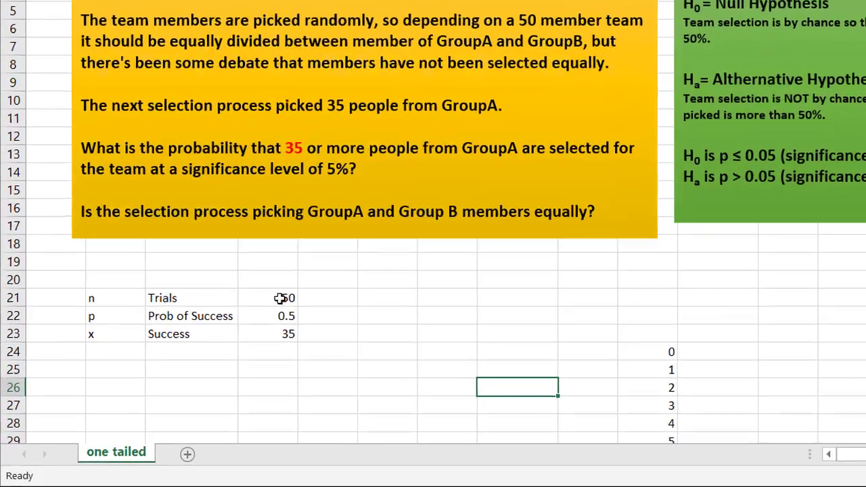
Step: Review the problem inputs: 50 trials in D21, 0.5 success probability in D22, 35 successes in D23
{"action": "left_click", "coordinate": [192, 357]}
{"action": "left_click", "coordinate": [435, 166]}
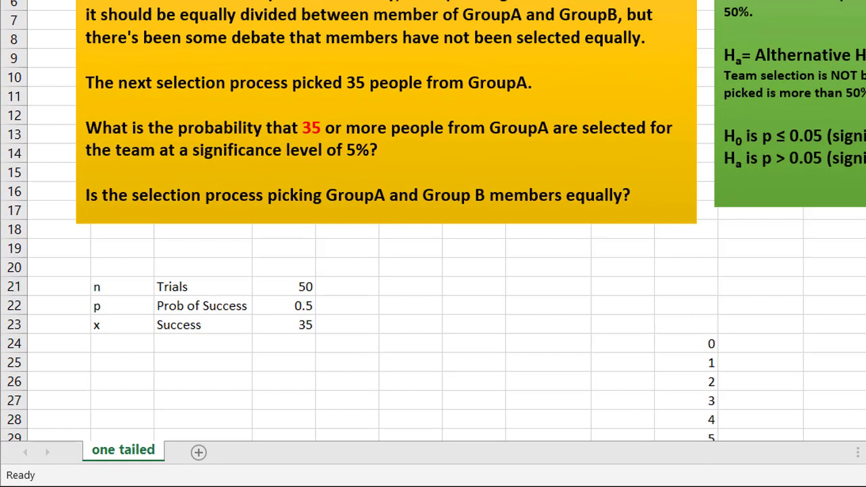
{"action": "left_click", "coordinate": [294, 305]}
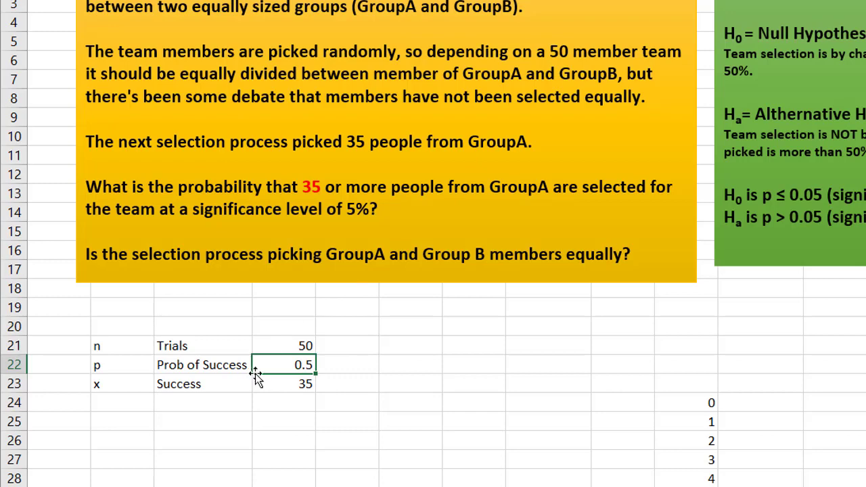
{"action": "left_click", "coordinate": [280, 385]}
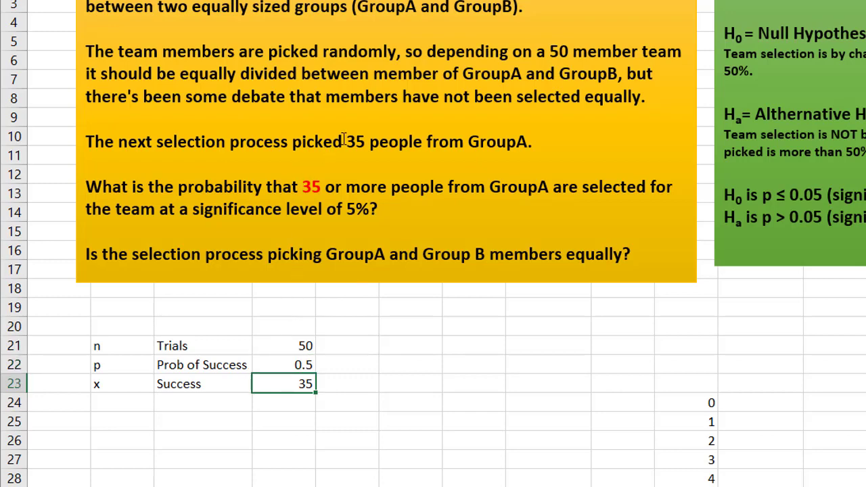
{"action": "left_click_drag", "start_coordinate": [344, 139], "coordinate": [366, 139]}
{"action": "left_click", "coordinate": [376, 358]}
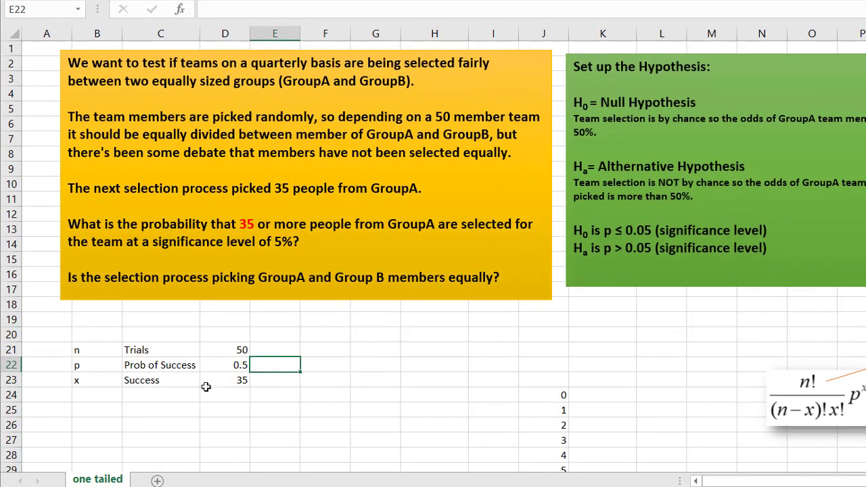
Step: Enter =BINOM.DIST.RANGE(50,.5,35,50) in C25, returning 0.003300224
{"action": "left_click", "coordinate": [159, 406]}
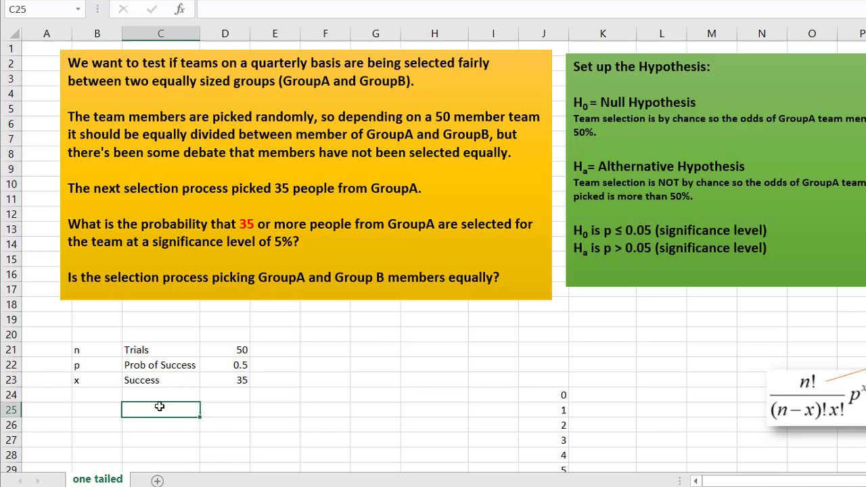
{"action": "type", "text": "=fino"}
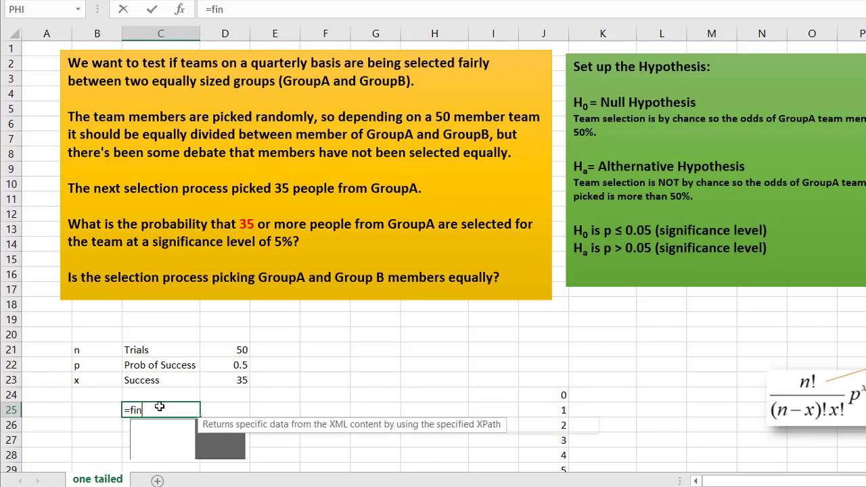
{"action": "key", "text": "BackSpace"}
{"action": "key", "text": "BackSpace"}
{"action": "key", "text": "BackSpace"}
{"action": "type", "text": "i"}
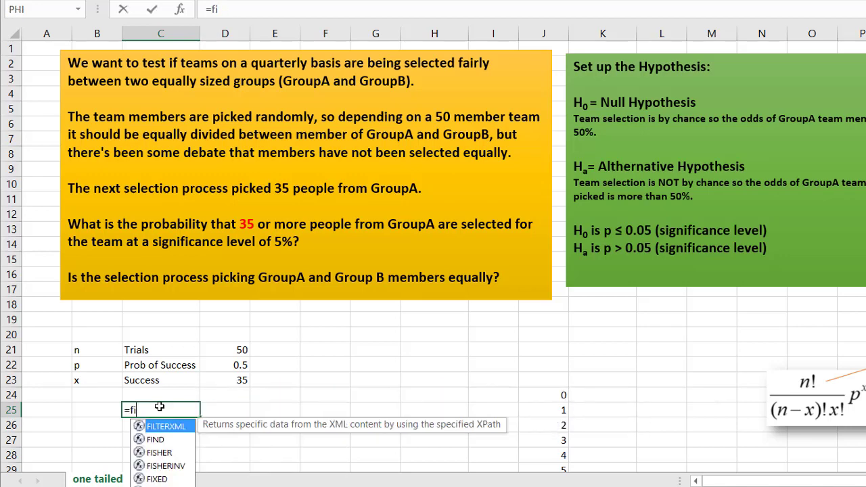
{"action": "key", "text": "BackSpace"}
{"action": "key", "text": "BackSpace"}
{"action": "type", "text": "binom"}
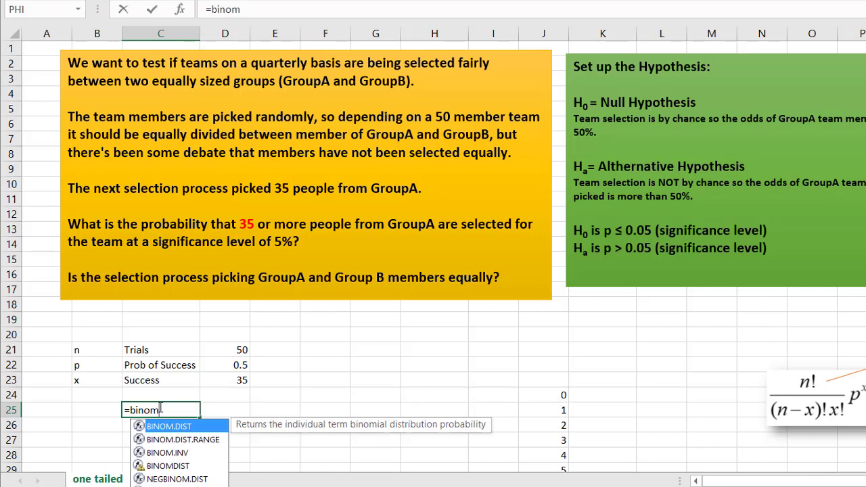
{"action": "double_click", "coordinate": [190, 441]}
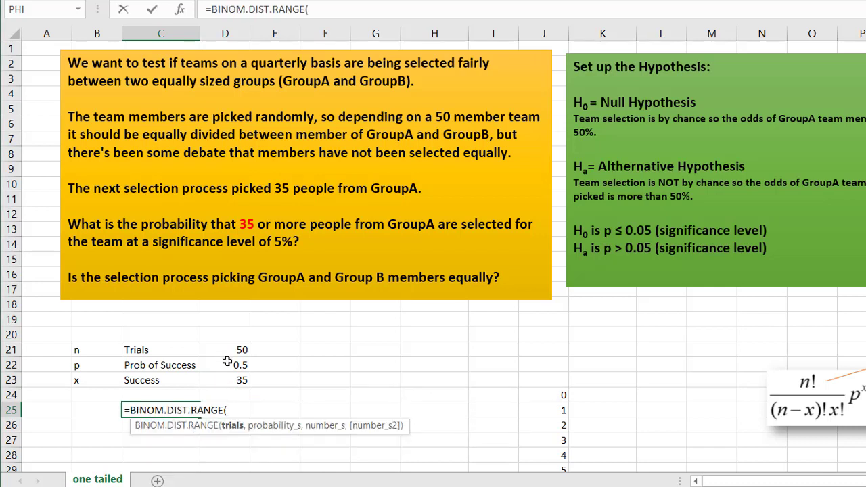
{"action": "type", "text": "50,"}
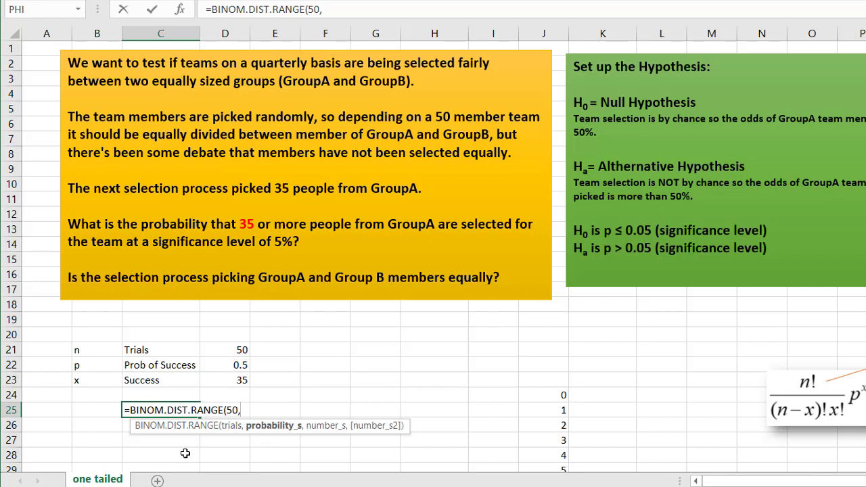
{"action": "type", "text": ".5,"}
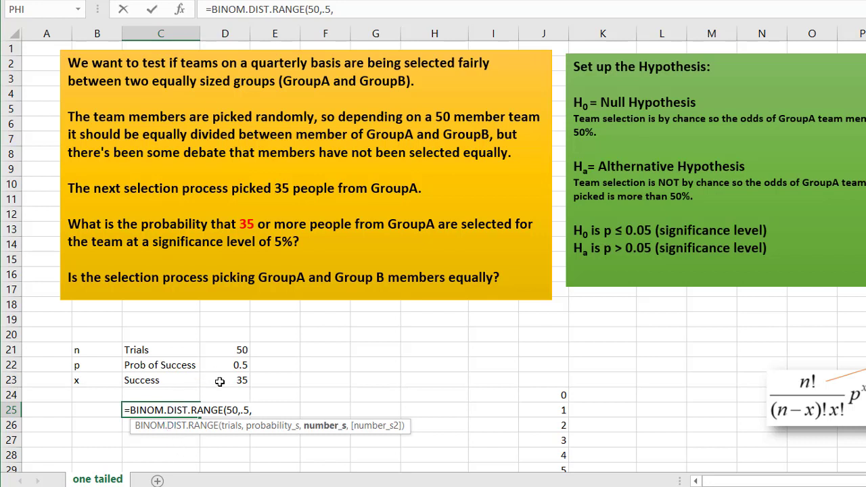
{"action": "type", "text": "35,"}
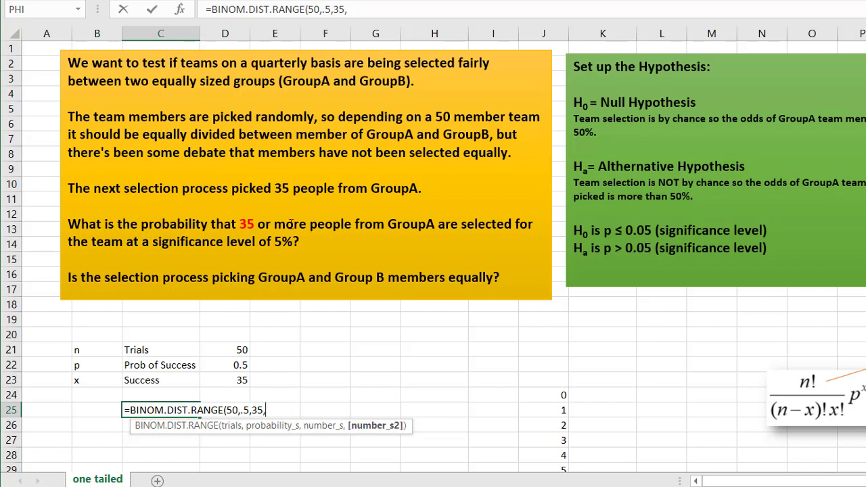
{"action": "type", "text": "50)"}
{"action": "key", "text": "Return"}
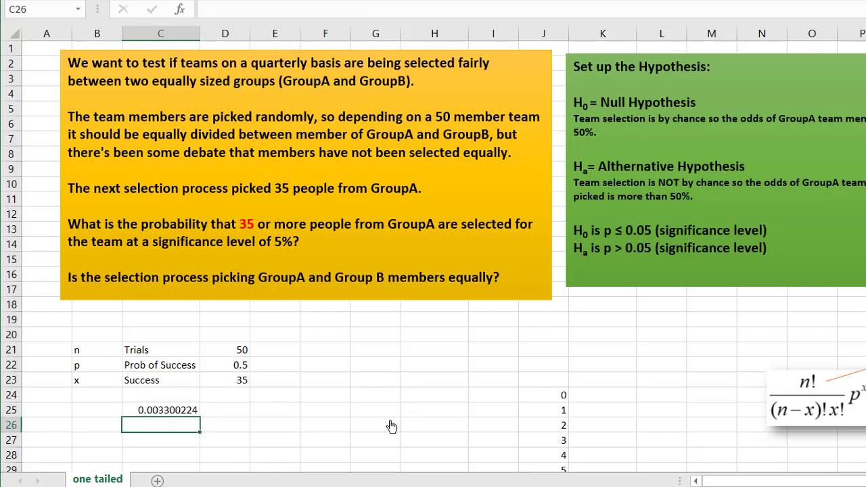
{"action": "left_click", "coordinate": [180, 411]}
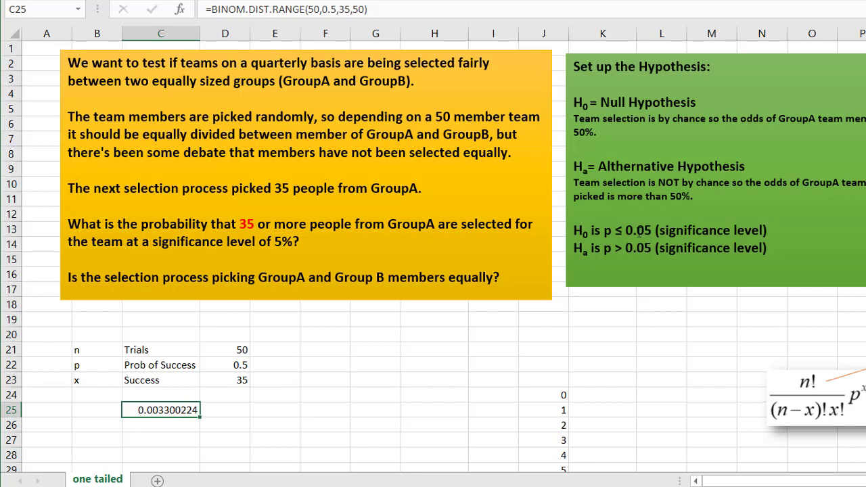
{"action": "left_click", "coordinate": [619, 230]}
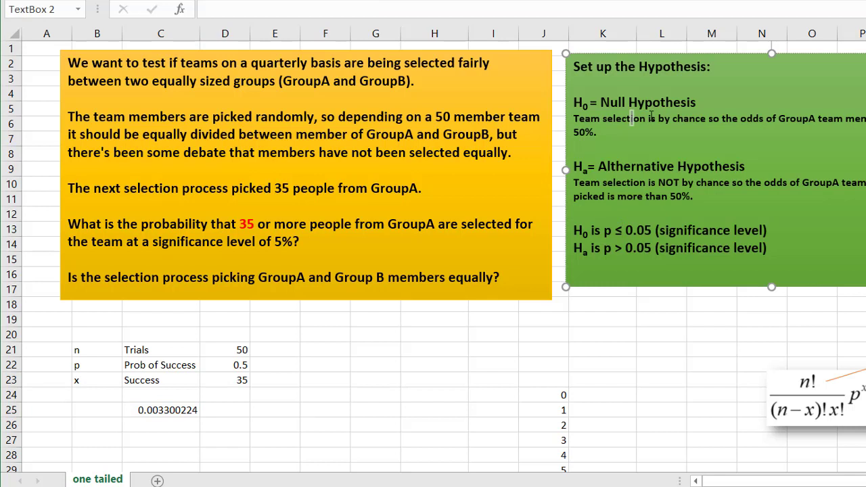
{"action": "left_click_drag", "start_coordinate": [603, 119], "coordinate": [708, 119]}
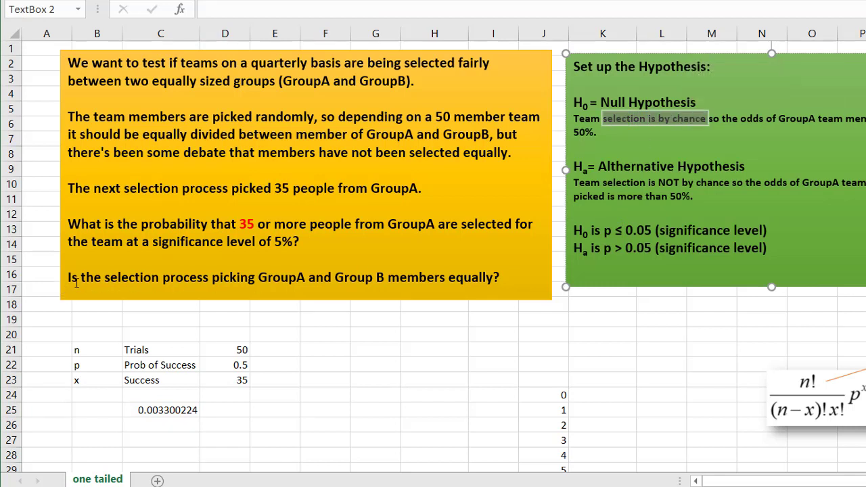
{"action": "left_click_drag", "start_coordinate": [104, 276], "coordinate": [376, 276]}
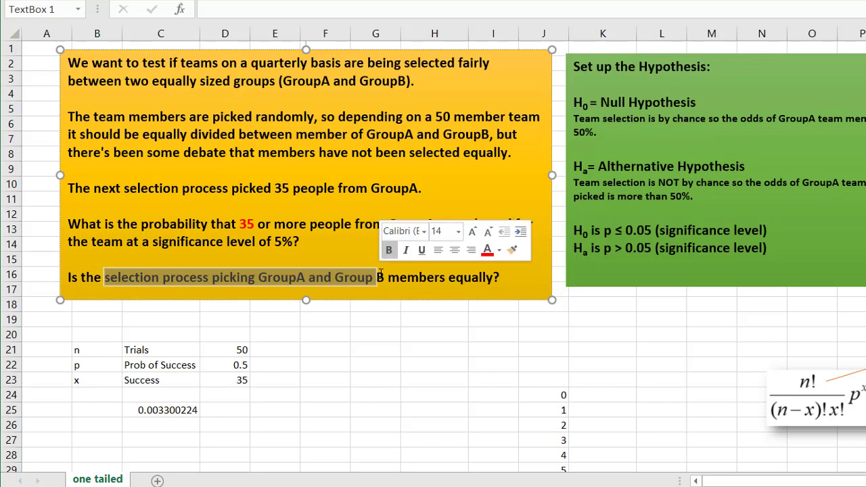
{"action": "left_click", "coordinate": [166, 410]}
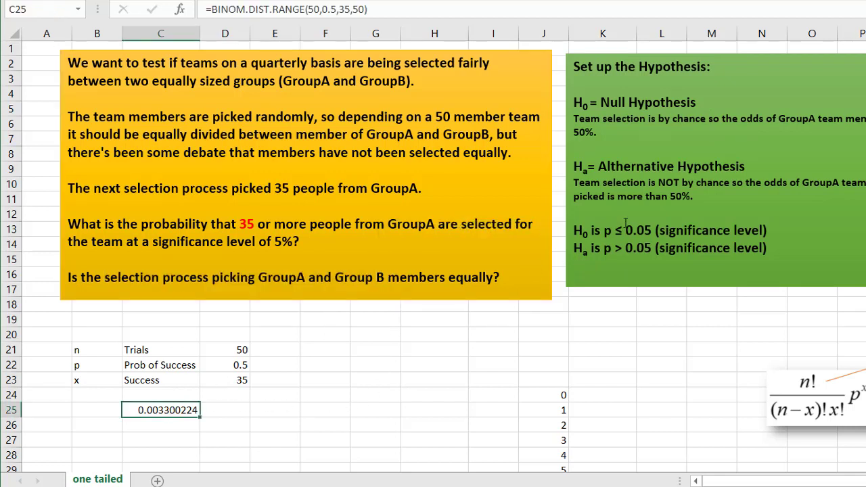
{"action": "left_click_drag", "start_coordinate": [573, 230], "coordinate": [654, 230]}
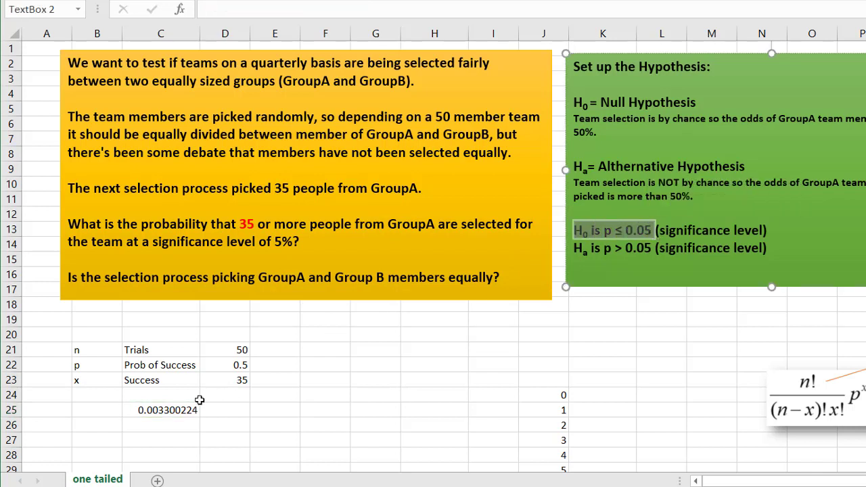
{"action": "left_click", "coordinate": [172, 410]}
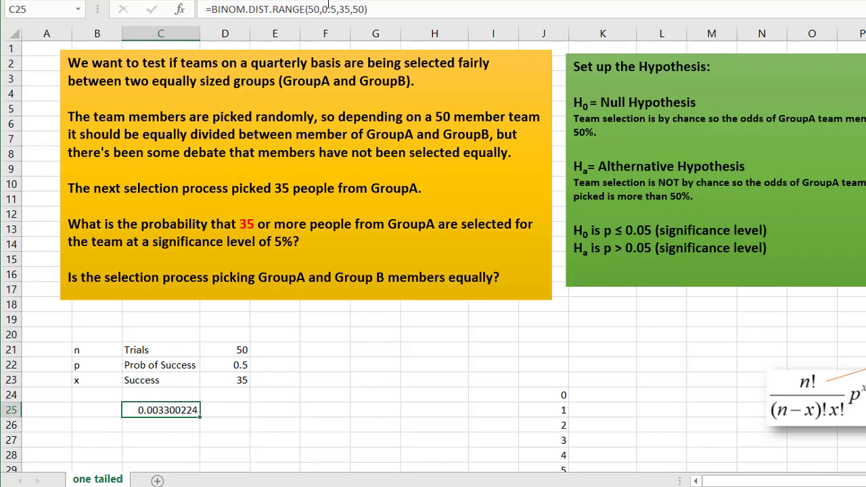
Step: Enter =1-BINOM.DIST(34,50,.5,TRUE) in C27 and confirm it returns 0.003300224
{"action": "left_click", "coordinate": [279, 427]}
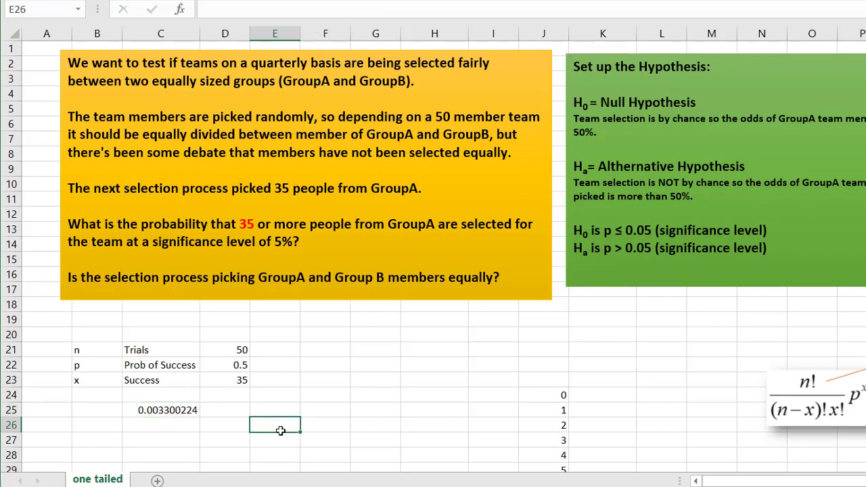
{"action": "left_click", "coordinate": [164, 440]}
{"action": "type", "text": "="}
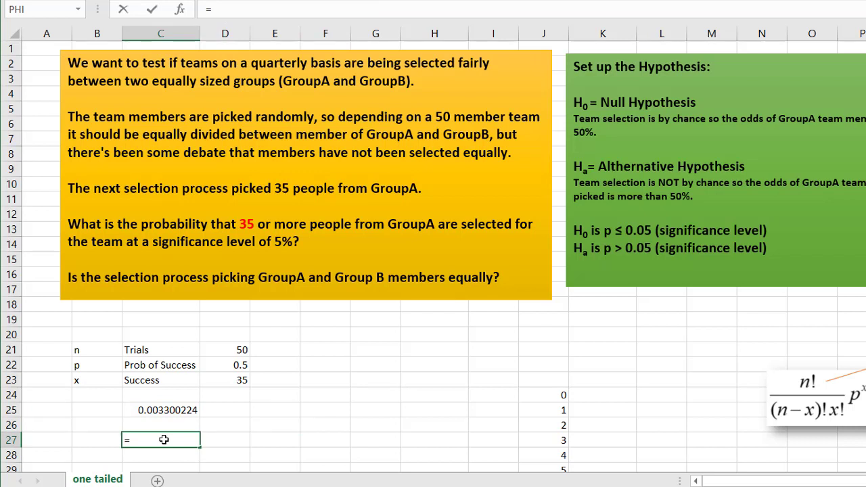
{"action": "type", "text": "bino"}
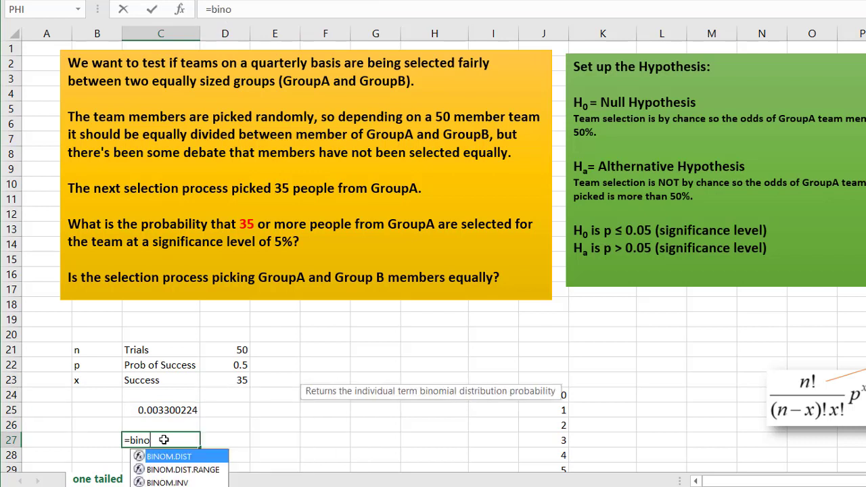
{"action": "double_click", "coordinate": [170, 457]}
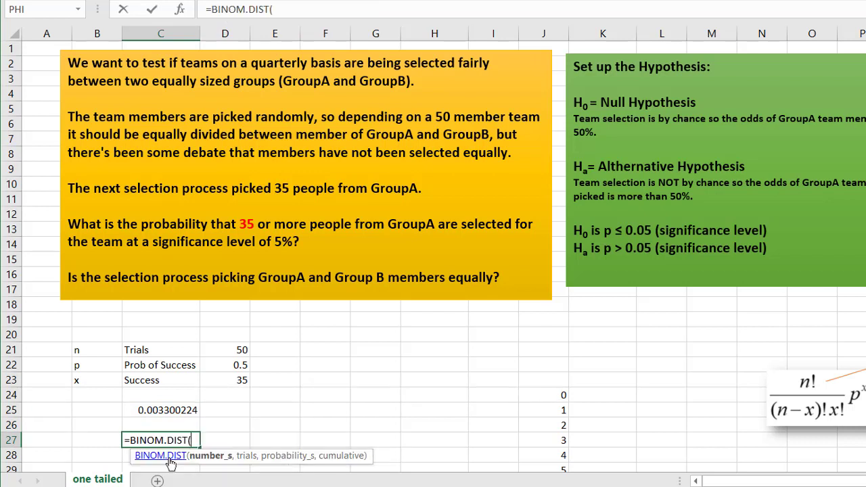
{"action": "left_click", "coordinate": [307, 11]}
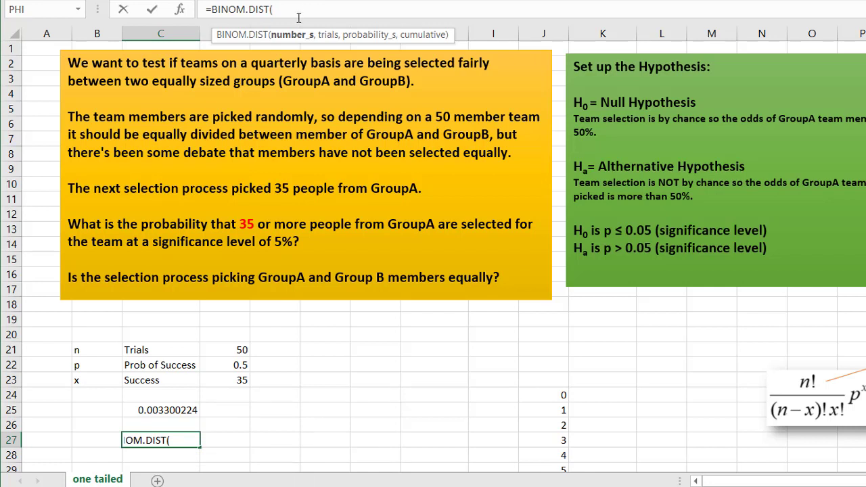
{"action": "type", "text": "34"}
{"action": "left_click", "coordinate": [211, 9]}
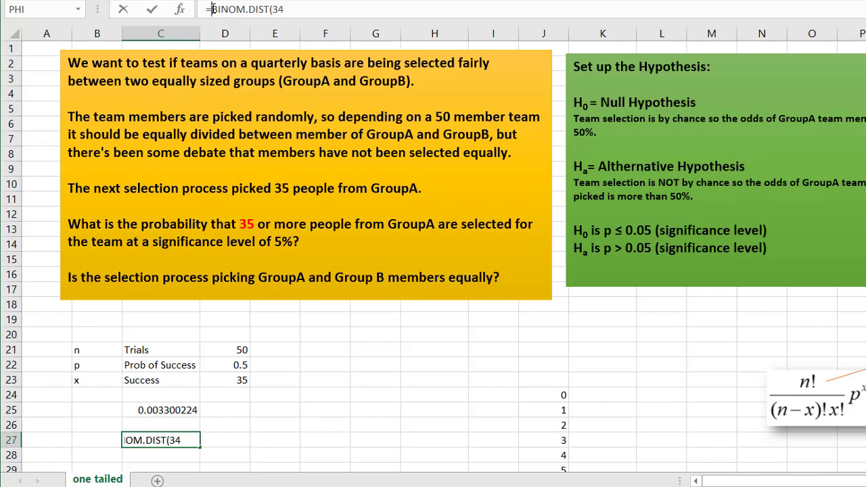
{"action": "type", "text": "1-"}
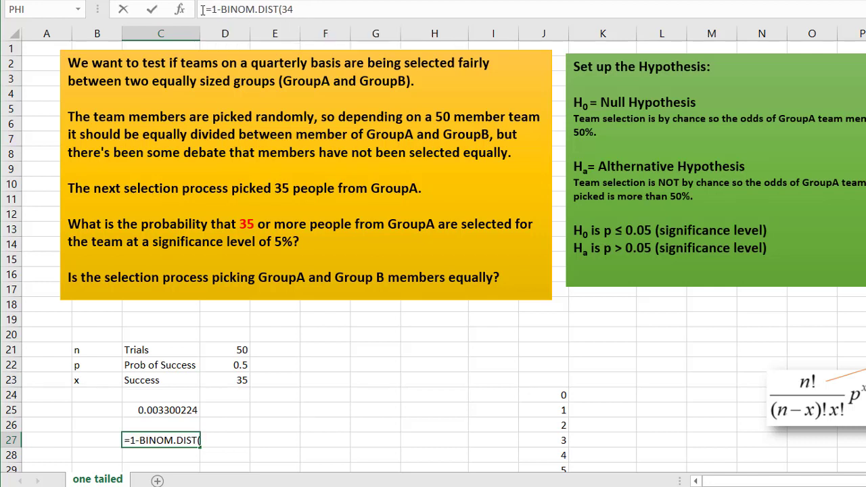
{"action": "left_click", "coordinate": [298, 8]}
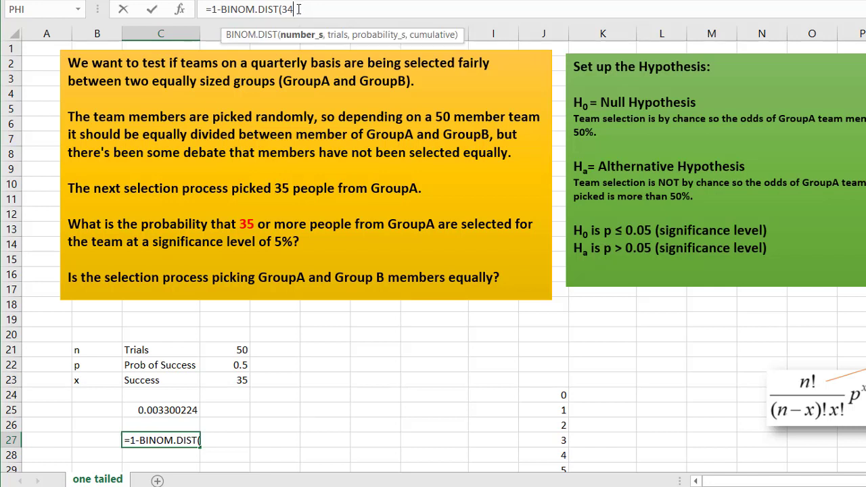
{"action": "type", "text": ","}
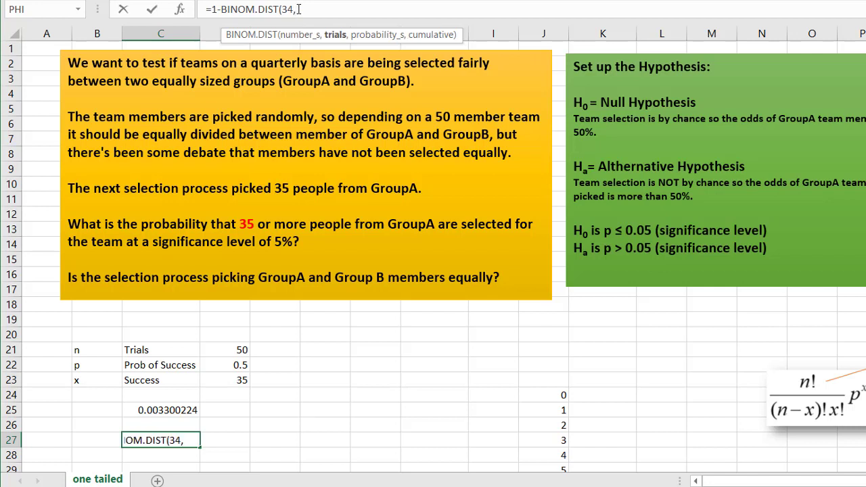
{"action": "type", "text": "50,"}
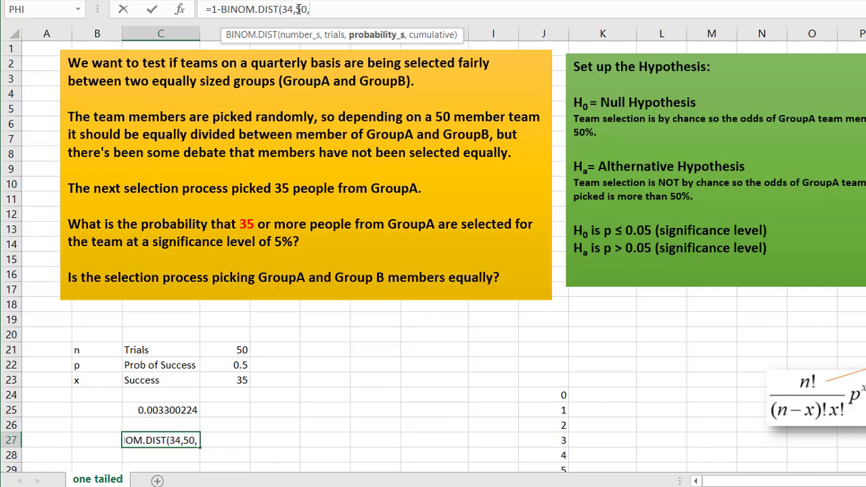
{"action": "type", "text": ".5,"}
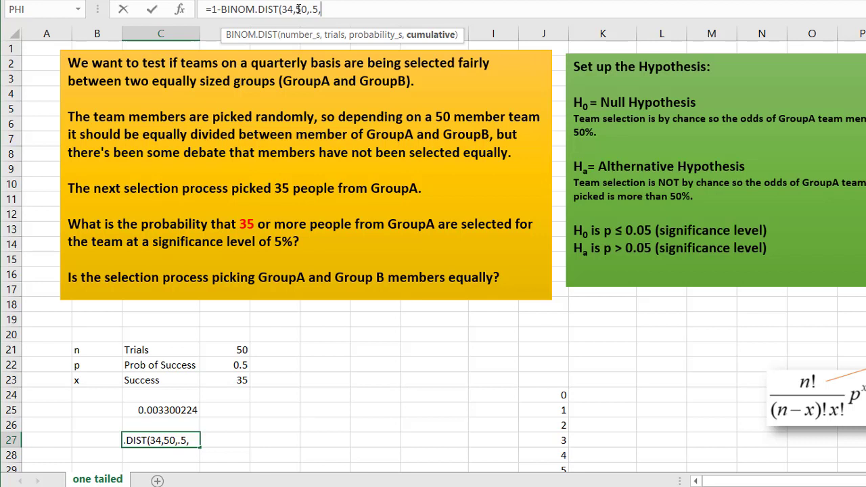
{"action": "type", "text": "true)"}
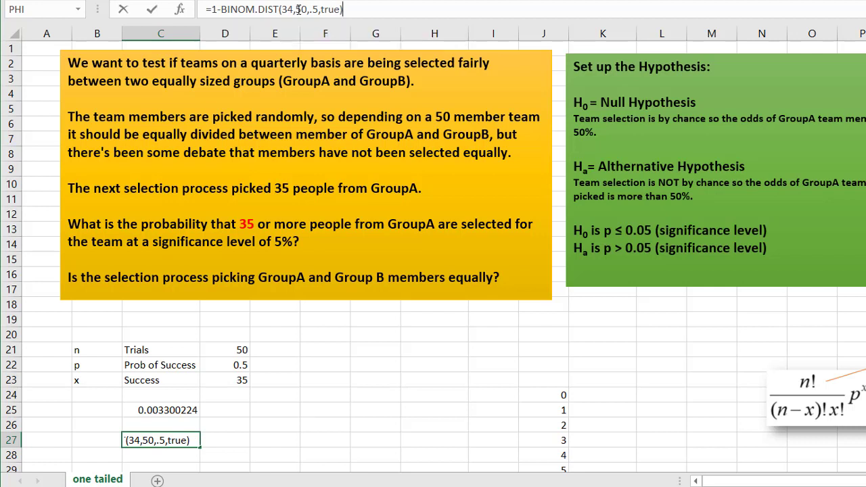
{"action": "key", "text": "Return"}
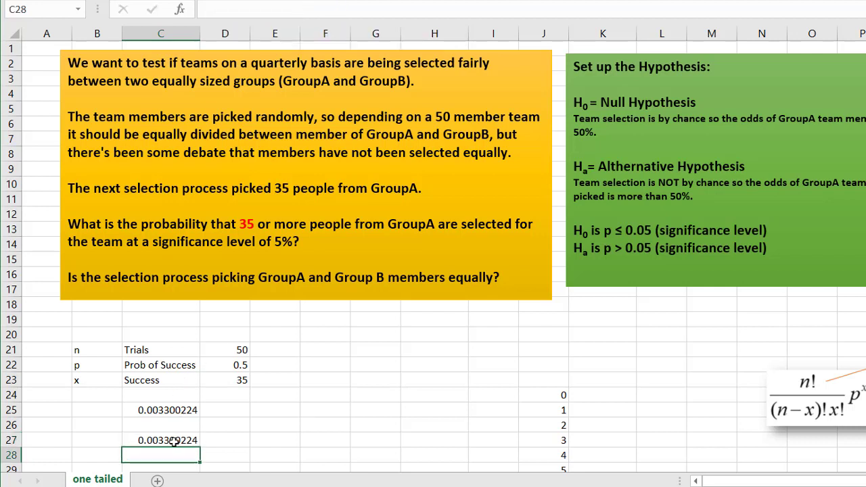
{"action": "left_click", "coordinate": [174, 441]}
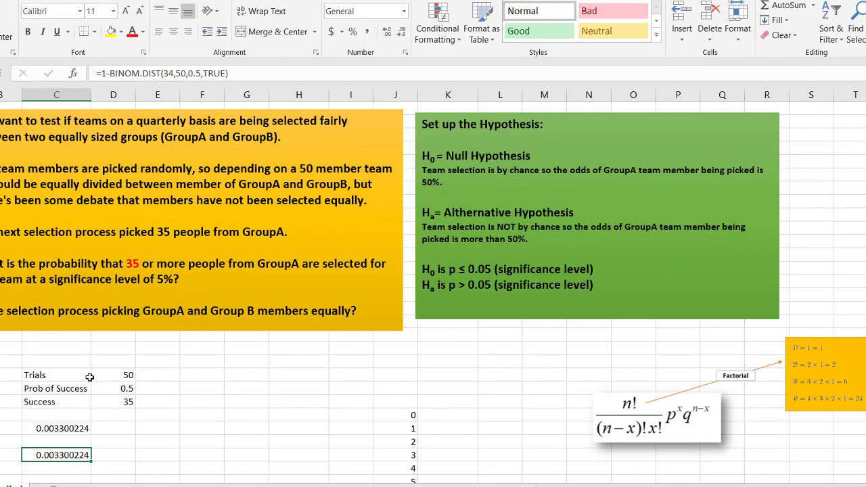
Step: After checking C25's formula, begin K24's formula with FACT(50) as the numerator
{"action": "left_click", "coordinate": [58, 431]}
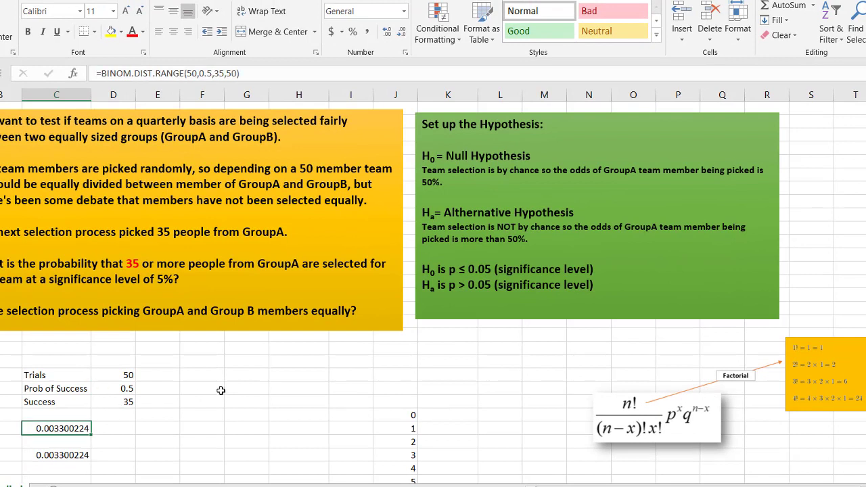
{"action": "left_click", "coordinate": [435, 416]}
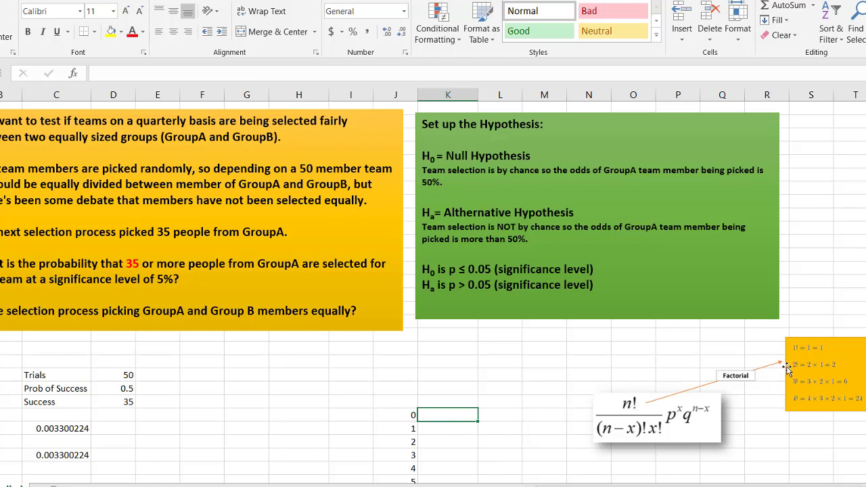
{"action": "double_click", "coordinate": [454, 418]}
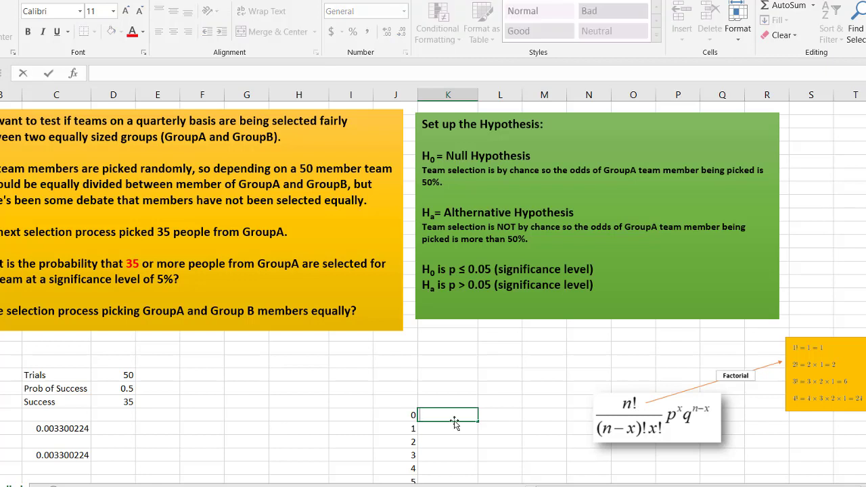
{"action": "type", "text": "="}
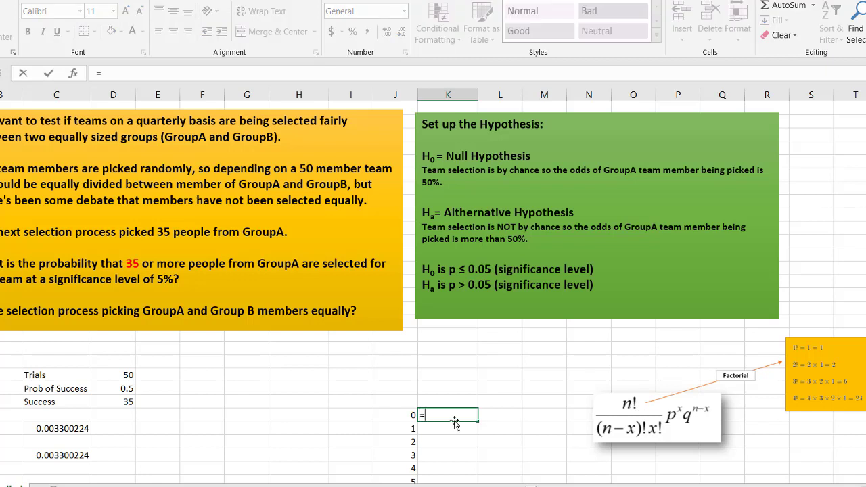
{"action": "type", "text": "fact"}
{"action": "key", "text": "Tab"}
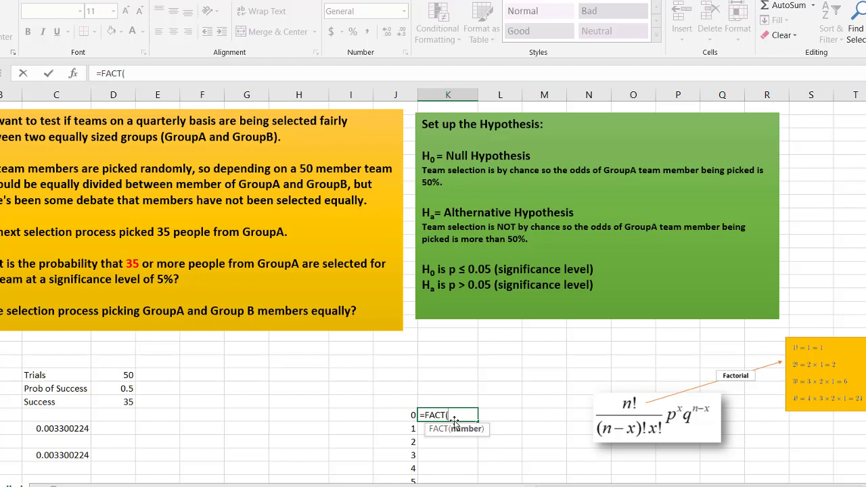
{"action": "type", "text": "50)"}
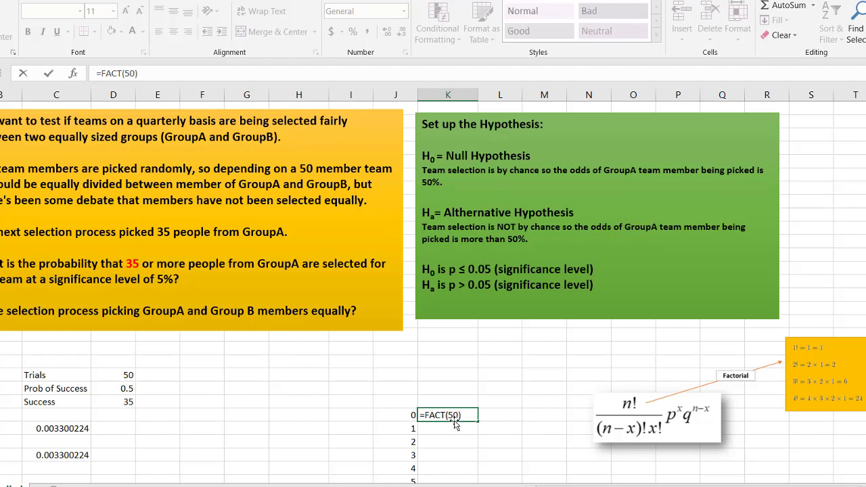
{"action": "type", "text": "/"}
{"action": "type", "text": "fact"}
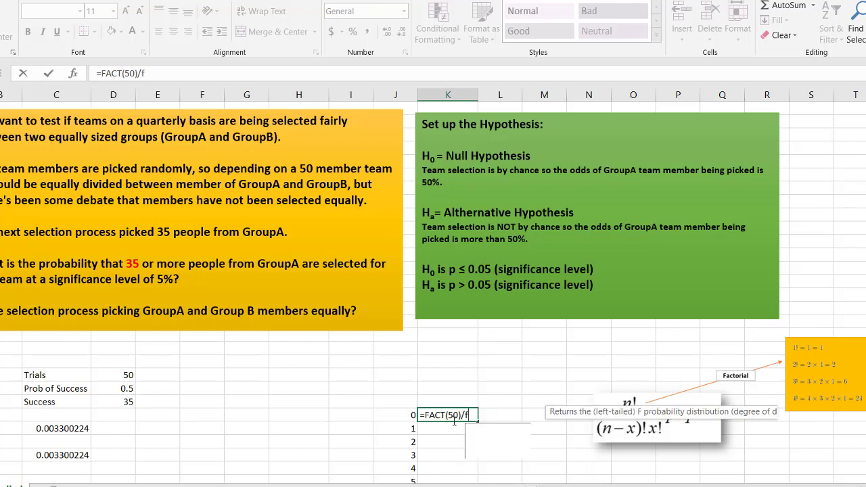
Step: Complete K24 as =FACT(50)/FACT(50-J24)*FACT(J24) and commit it, returning 1
{"action": "key", "text": "Tab"}
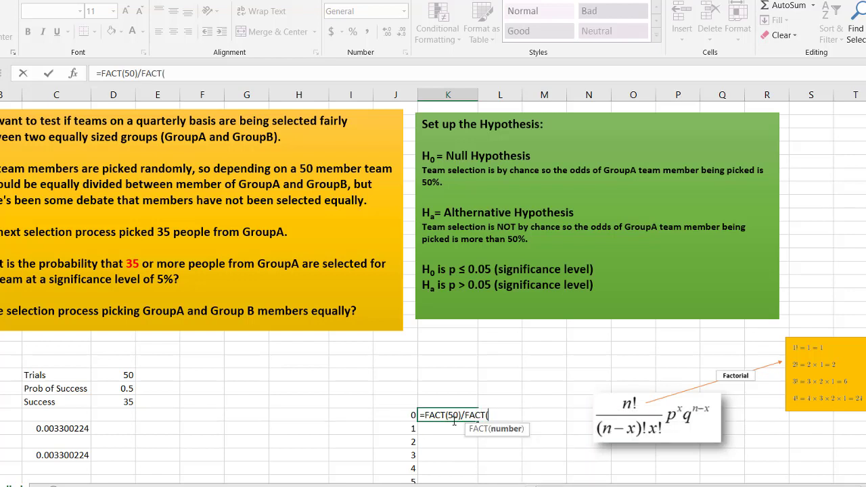
{"action": "type", "text": "500"}
{"action": "key", "text": "BackSpace"}
{"action": "type", "text": "-"}
{"action": "left_click", "coordinate": [397, 416]}
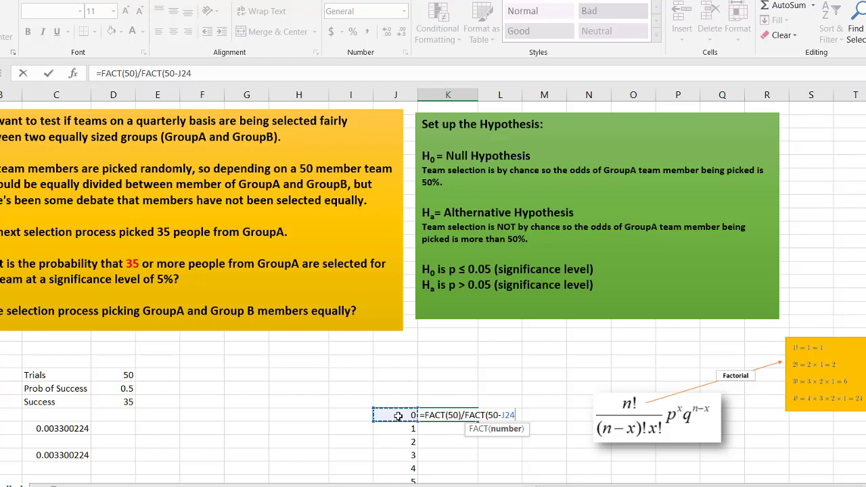
{"action": "type", "text": ")"}
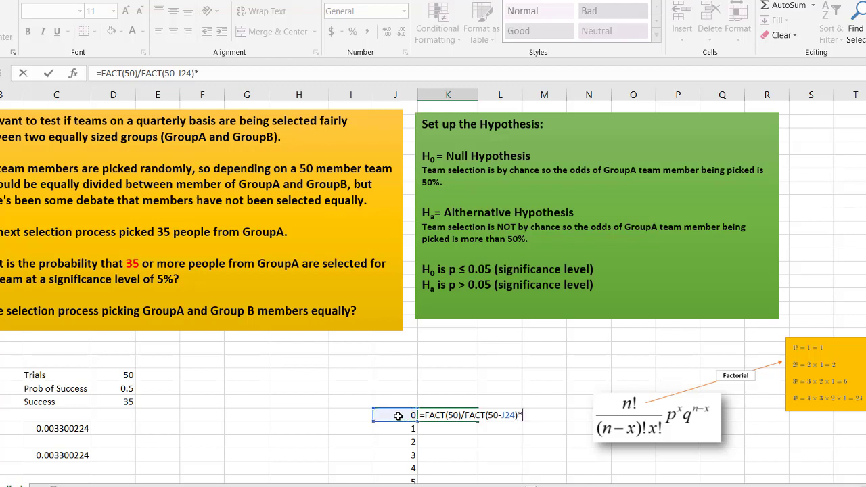
{"action": "type", "text": "*fact"}
{"action": "key", "text": "Tab"}
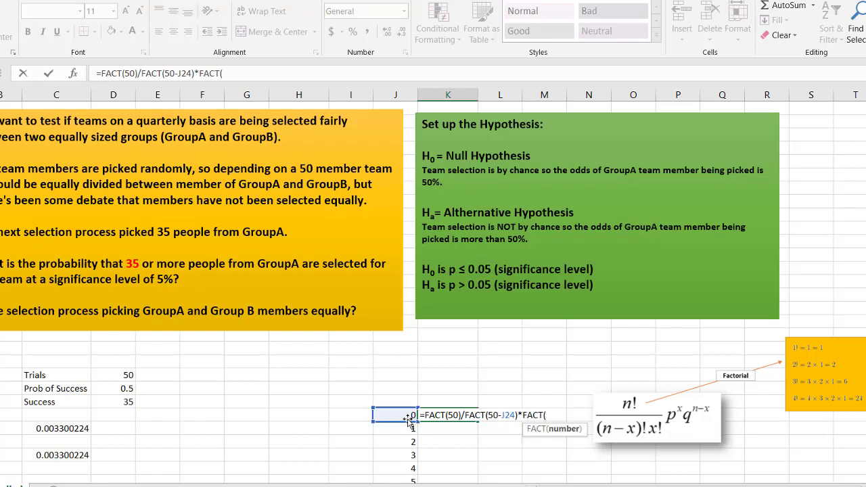
{"action": "left_click", "coordinate": [403, 415]}
{"action": "type", "text": ")"}
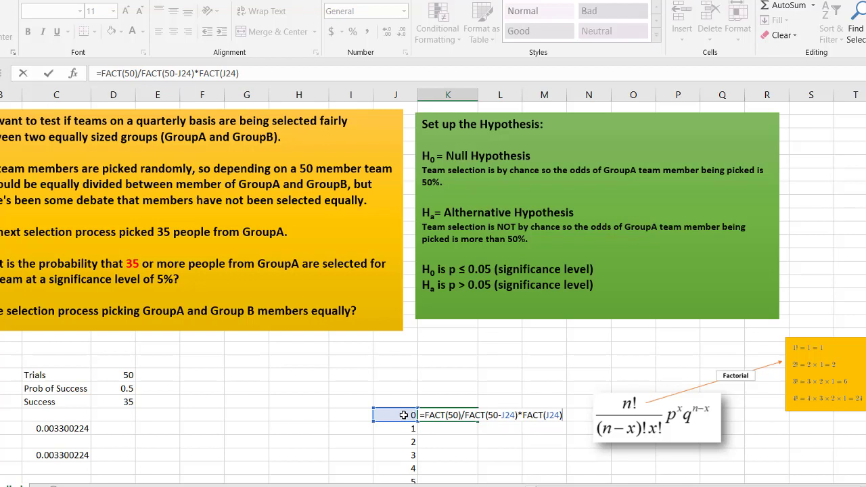
{"action": "key", "text": "ctrl+Return"}
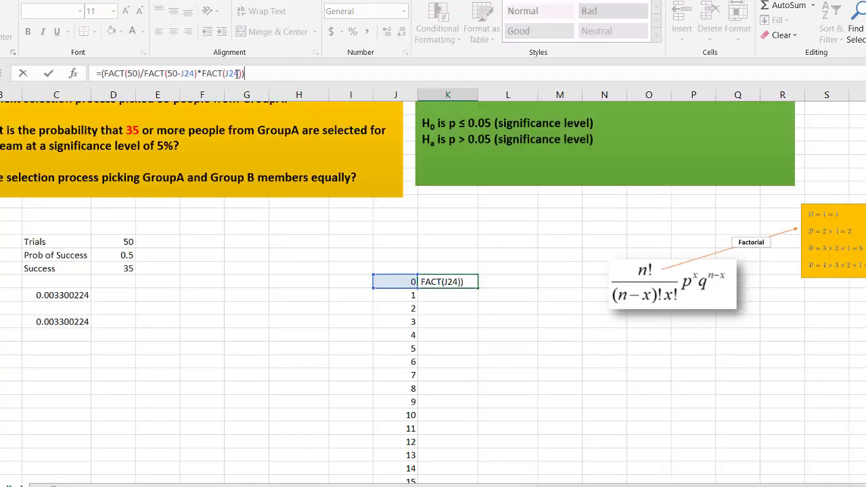
Step: Replace K24's factorial expression with =COMBIN(50,J24), which still returns 1
{"action": "left_click_drag", "start_coordinate": [261, 72], "coordinate": [99, 73]}
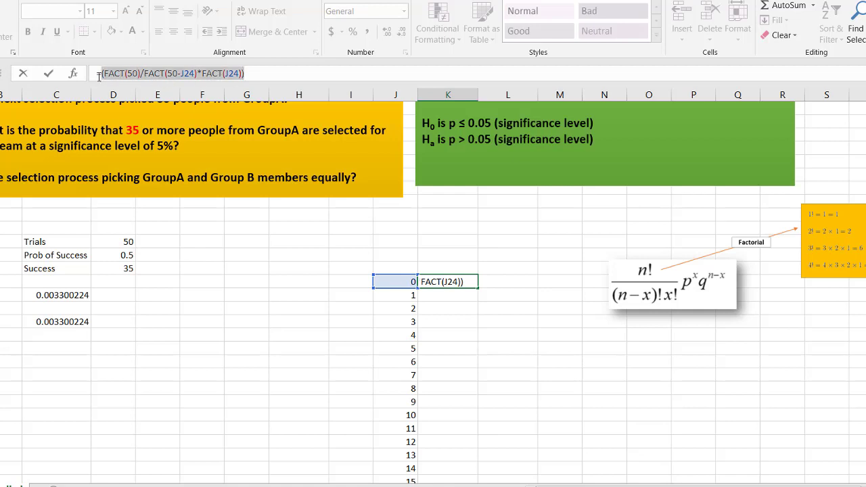
{"action": "type", "text": "=combi"}
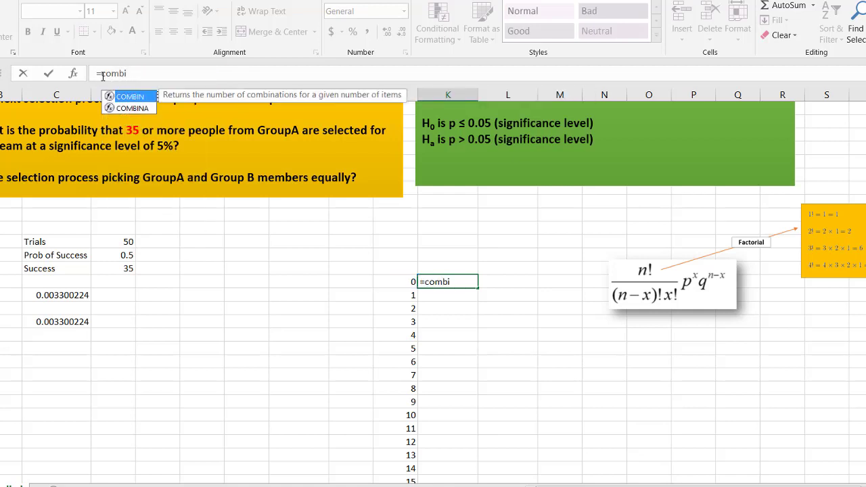
{"action": "type", "text": "n("}
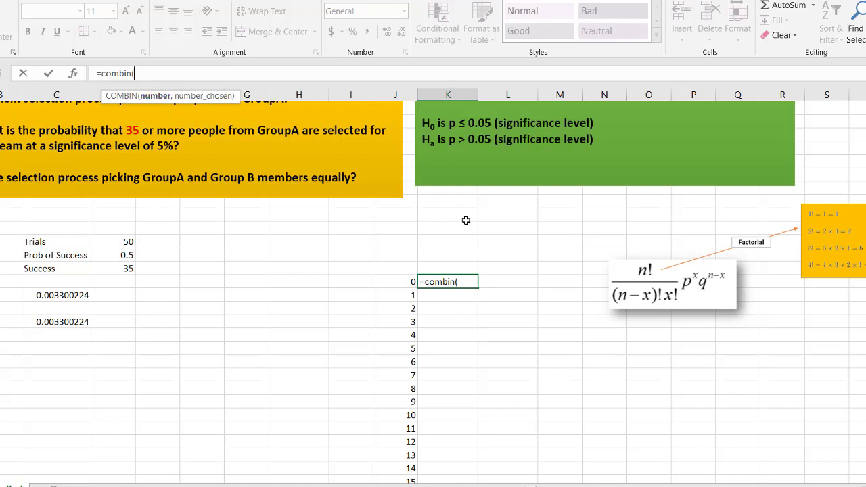
{"action": "type", "text": "50,"}
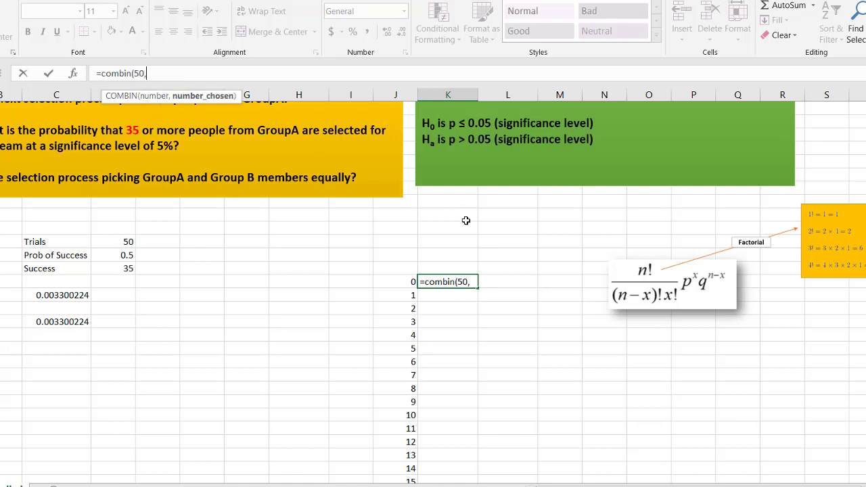
{"action": "left_click", "coordinate": [388, 282]}
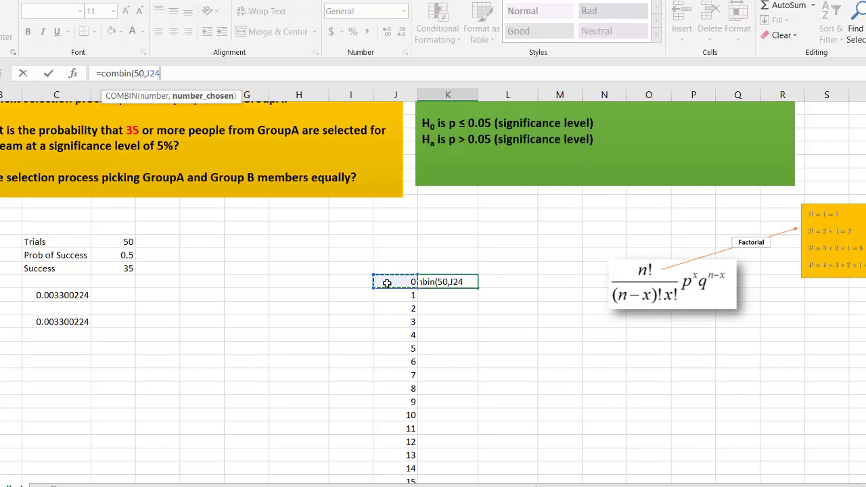
{"action": "key", "text": "Return"}
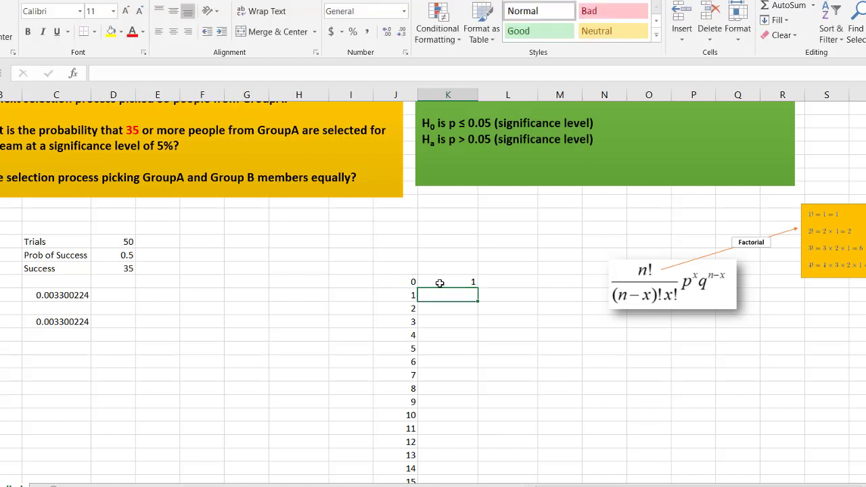
{"action": "left_click", "coordinate": [443, 282]}
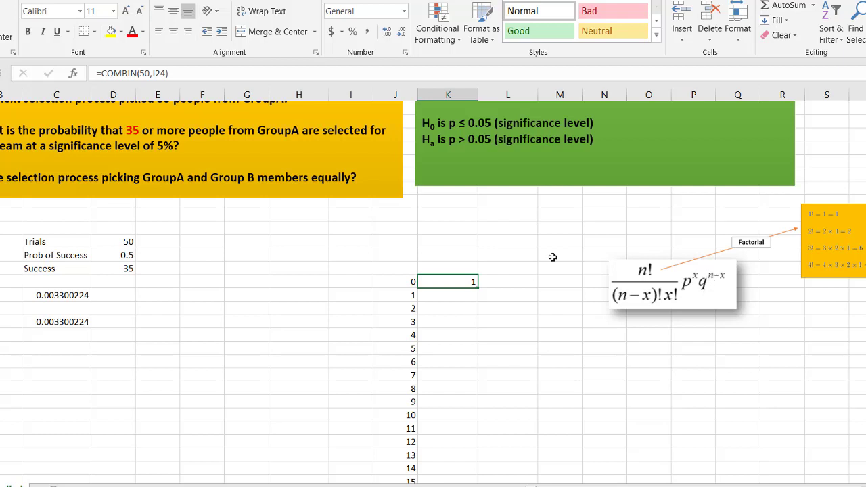
Step: Extend K24 to =COMBIN(50,J24)*0.5^J24*0.5^(50-J24), giving 8.88178E-16
{"action": "left_click", "coordinate": [270, 71]}
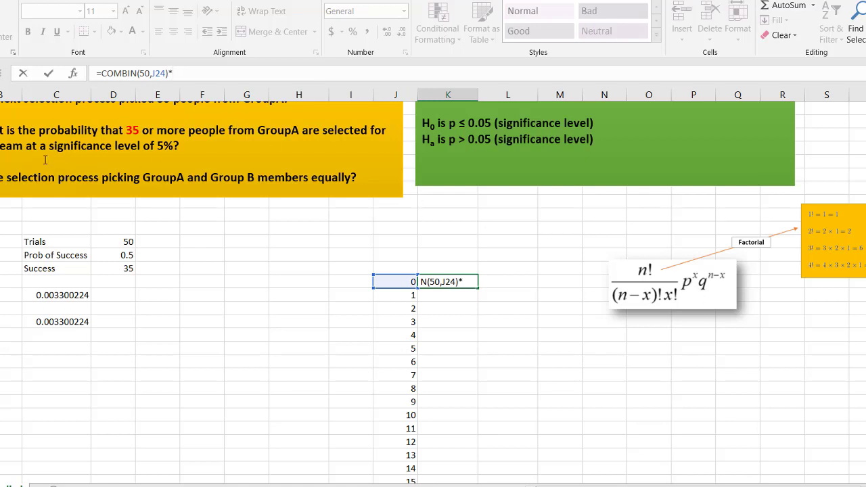
{"action": "type", "text": "0.5^"}
{"action": "left_click", "coordinate": [395, 281]}
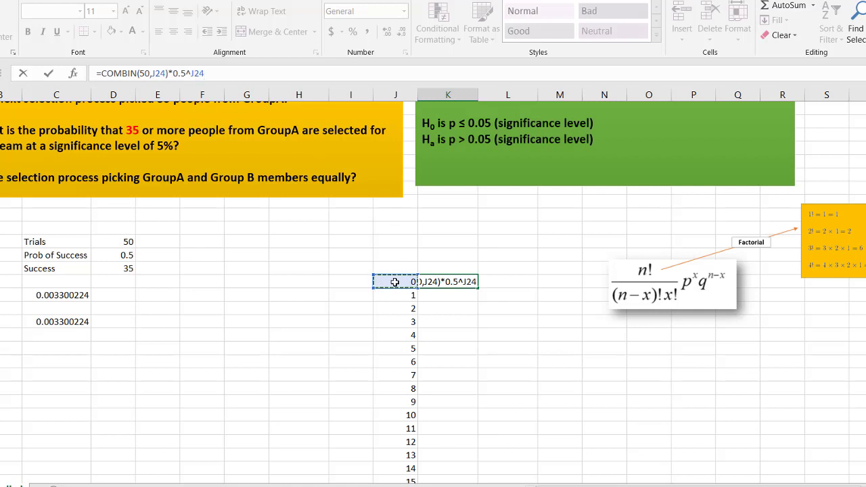
{"action": "type", "text": "*"}
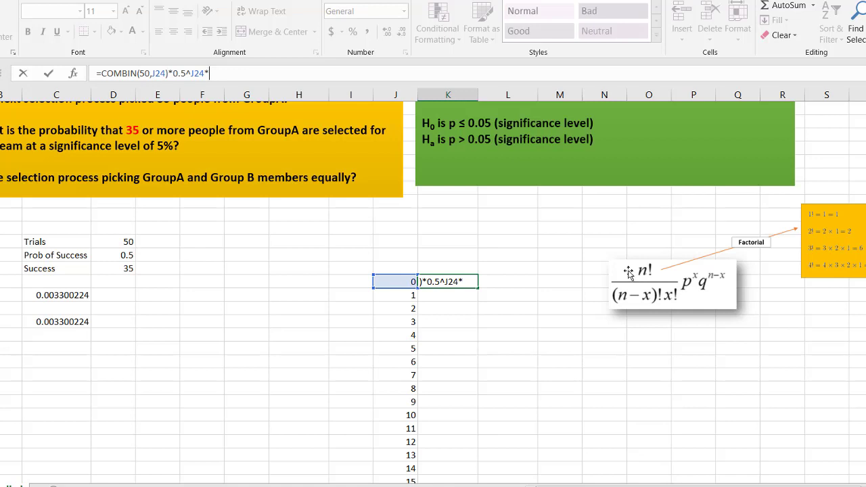
{"action": "type", "text": "0.5^("}
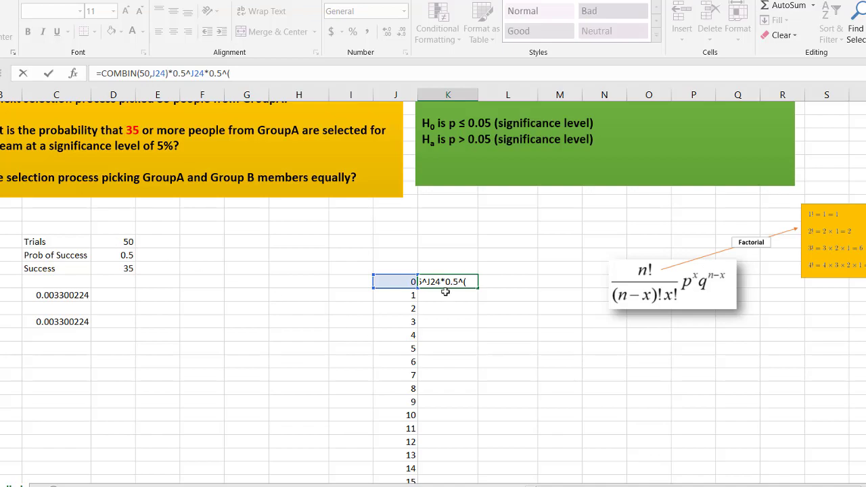
{"action": "type", "text": "50-"}
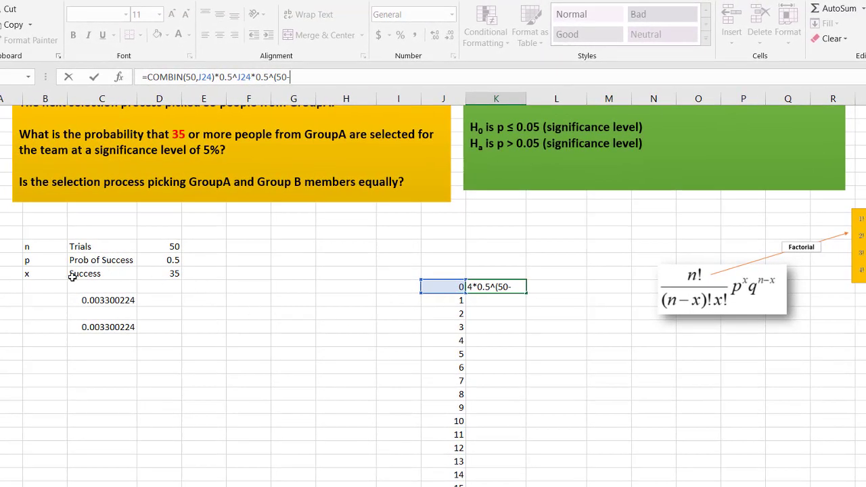
{"action": "left_click", "coordinate": [453, 287]}
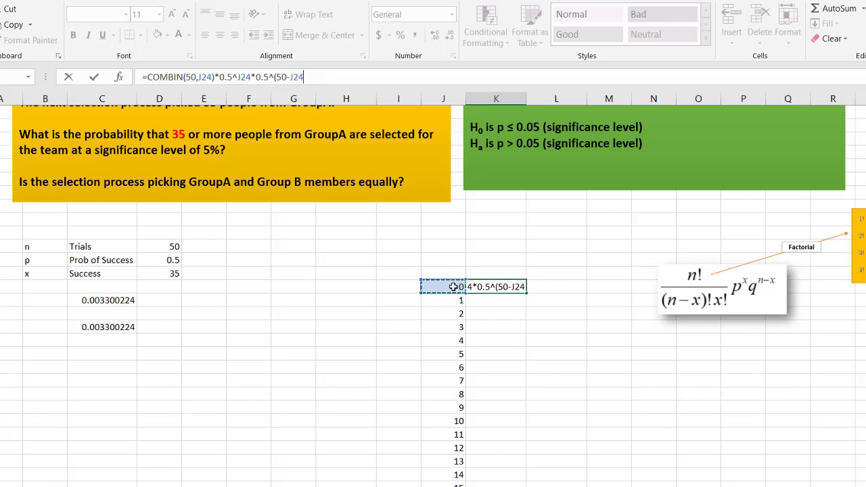
{"action": "type", "text": ")"}
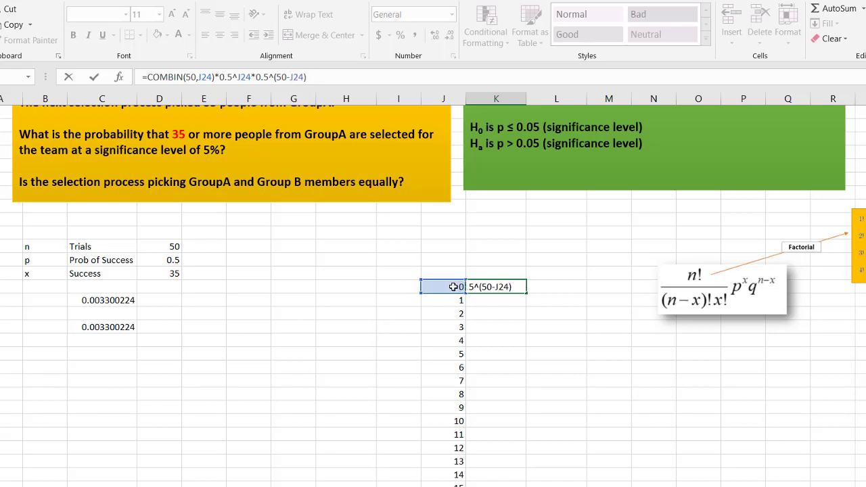
{"action": "key", "text": "Return"}
Step: Fill K24's formula down to K74 and confirm the 51 probabilities sum to 1
{"action": "left_click", "coordinate": [486, 286]}
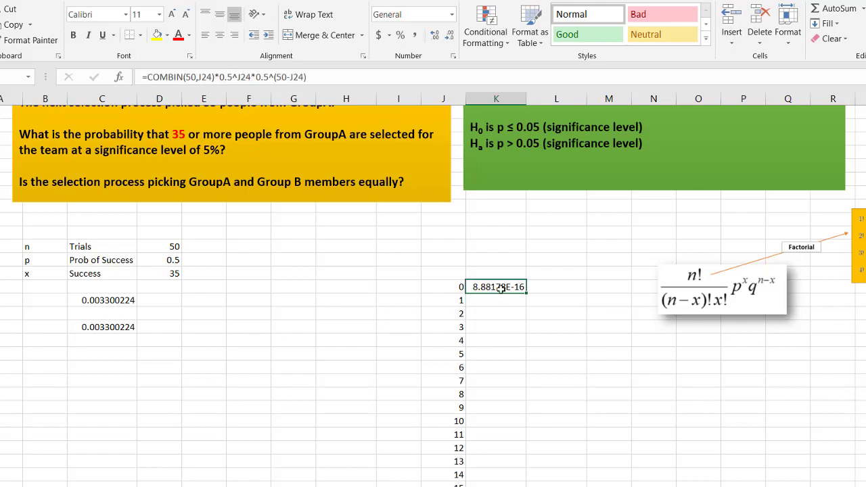
{"action": "double_click", "coordinate": [526, 292]}
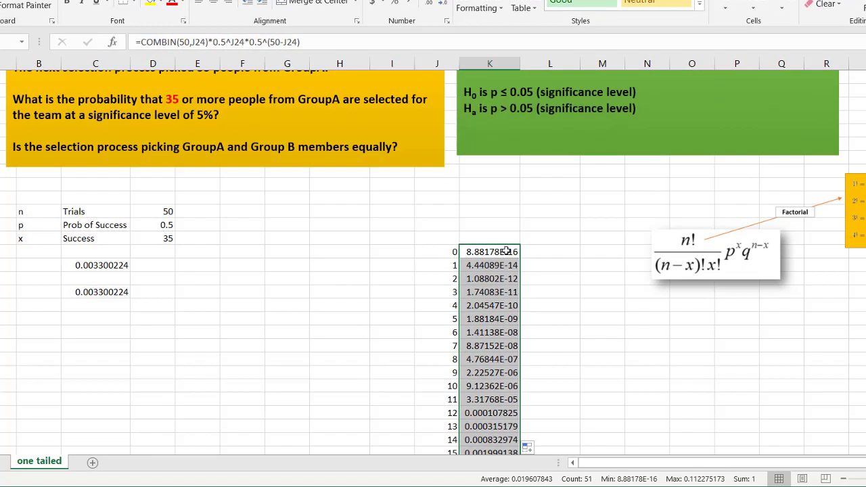
{"action": "left_click_drag", "start_coordinate": [496, 251], "coordinate": [491, 425]}
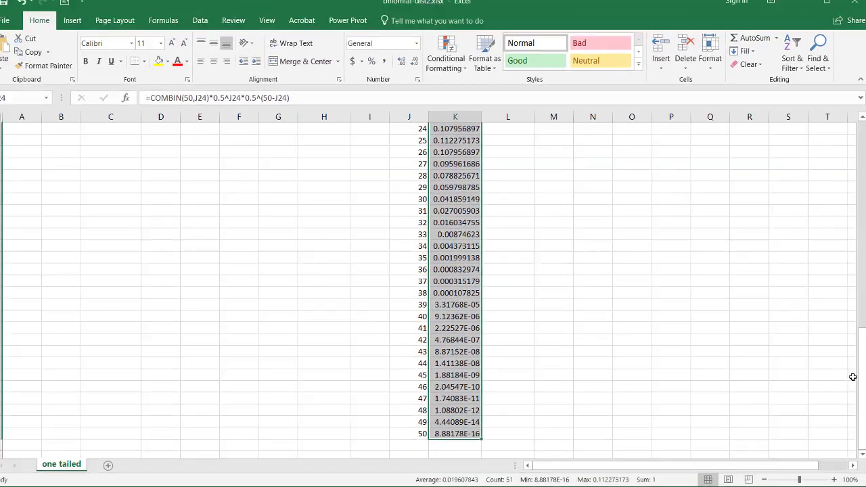
{"action": "left_click_drag", "start_coordinate": [852, 377], "coordinate": [835, 126]}
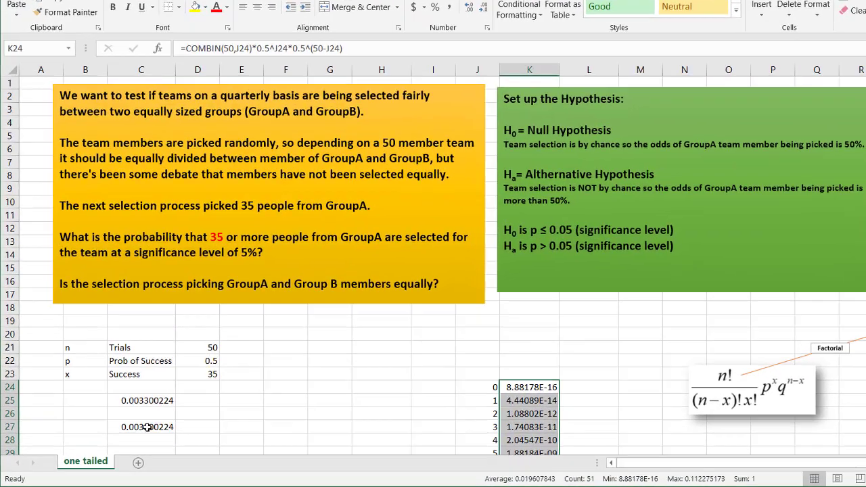
Step: Compare the C25 and C27 results, both 0.003300224
{"action": "left_click", "coordinate": [136, 435]}
{"action": "left_click", "coordinate": [132, 412]}
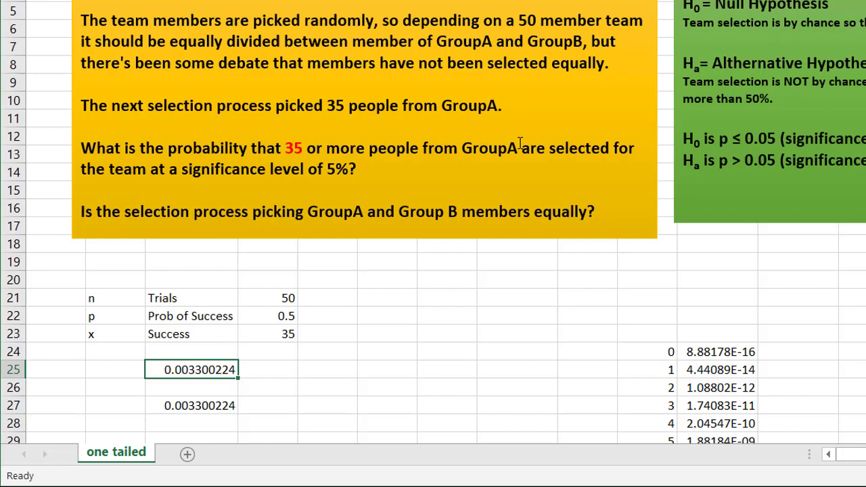
{"action": "left_click", "coordinate": [425, 365]}
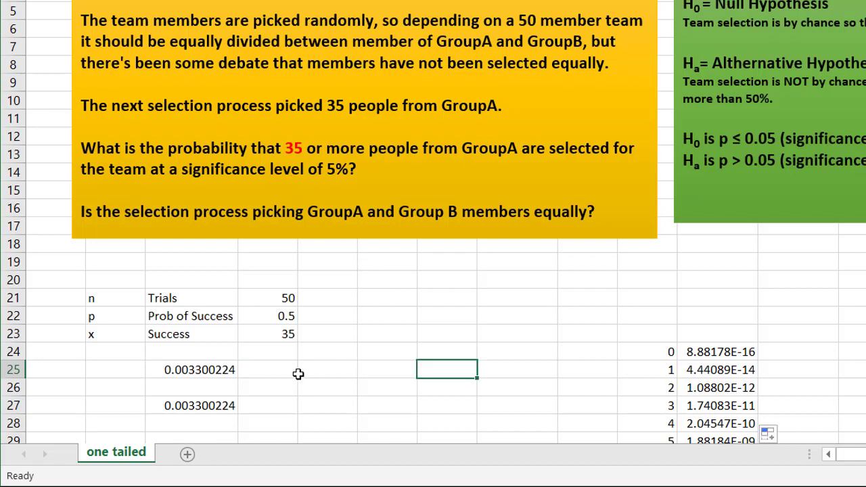
{"action": "left_click", "coordinate": [221, 372]}
{"action": "left_click", "coordinate": [203, 404]}
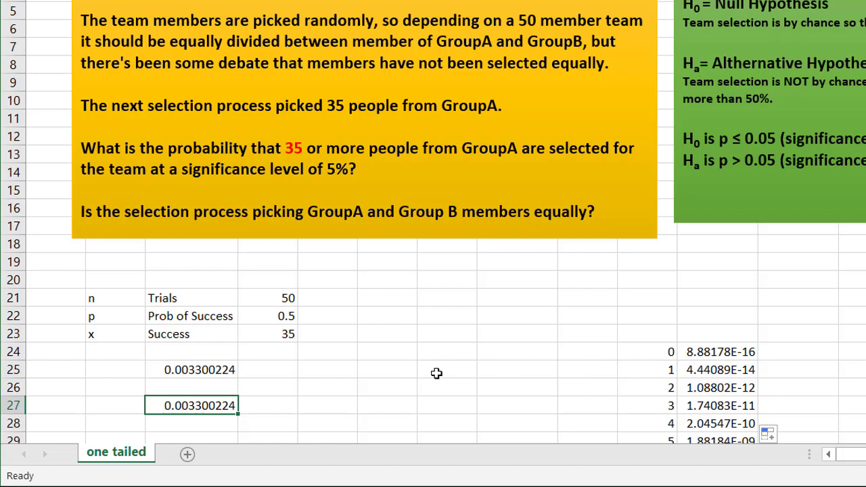
Step: Enter =1-SUM(K24:K58) in E25, accepting Excel's suggested formula correction
{"action": "left_click", "coordinate": [351, 374]}
{"action": "type", "text": "=1-"}
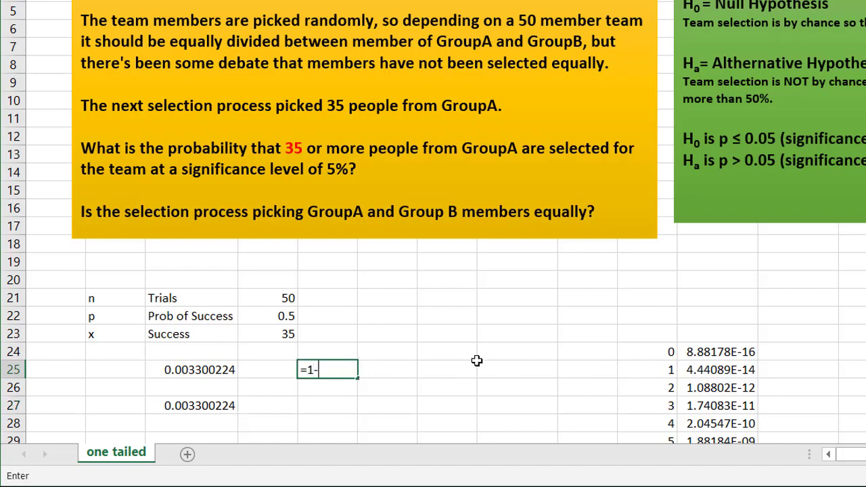
{"action": "type", "text": "sum("}
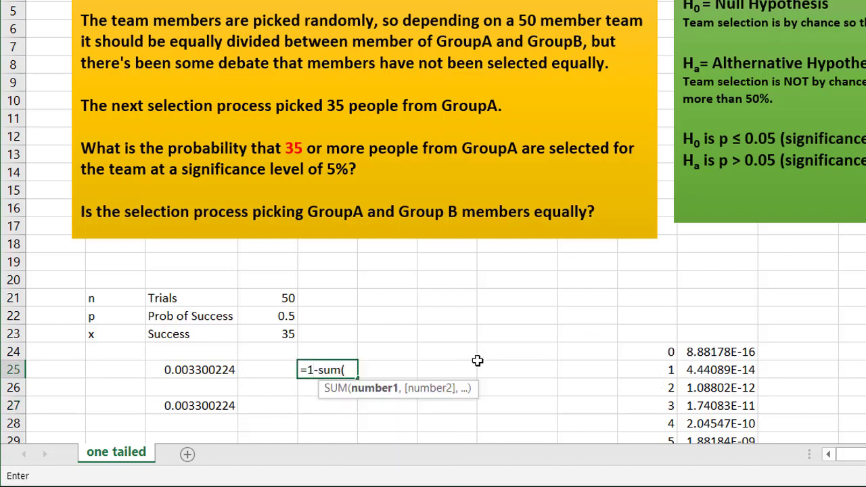
{"action": "left_click", "coordinate": [719, 351]}
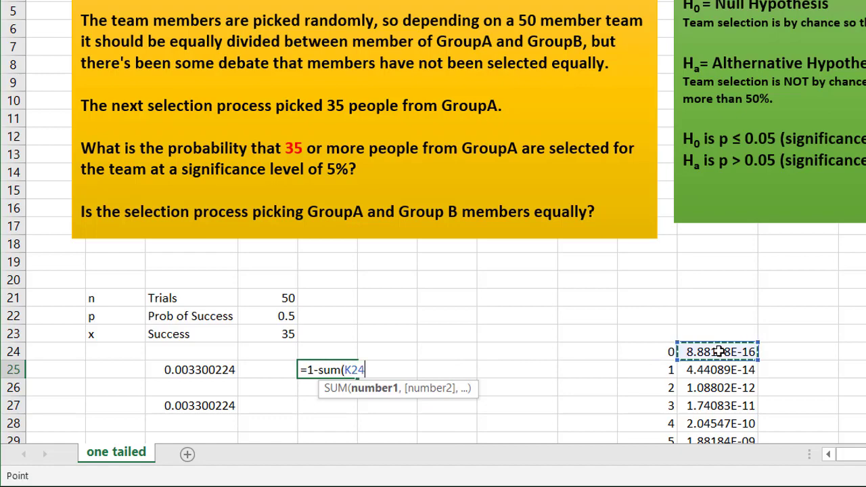
{"action": "left_click_drag", "start_coordinate": [719, 352], "coordinate": [709, 150]}
{"action": "key", "text": "Return"}
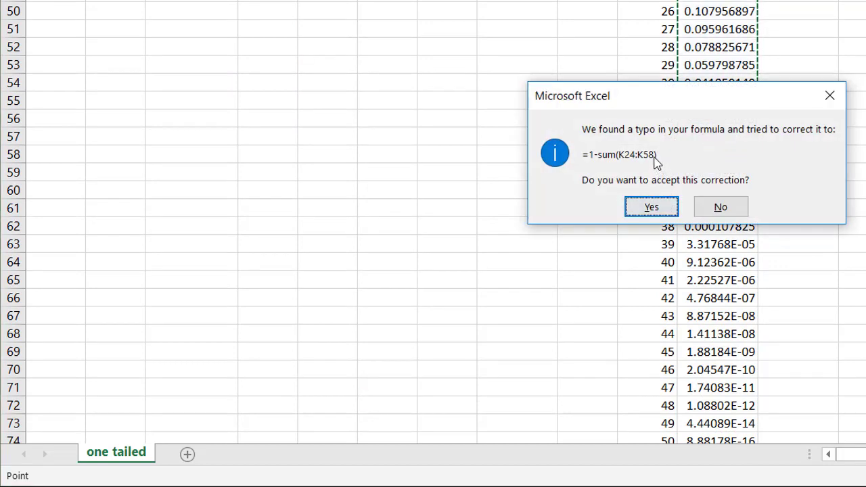
{"action": "left_click", "coordinate": [652, 207]}
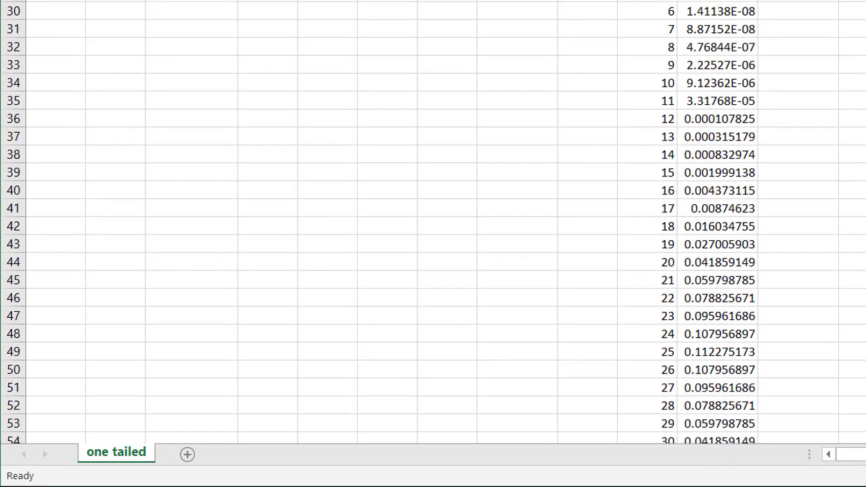
Step: Add four decimal places to E25 so it reads 0.003300224, matching C25 and C27
{"action": "scroll", "coordinate": [569, 186], "scroll_direction": "up", "scroll_amount": 5}
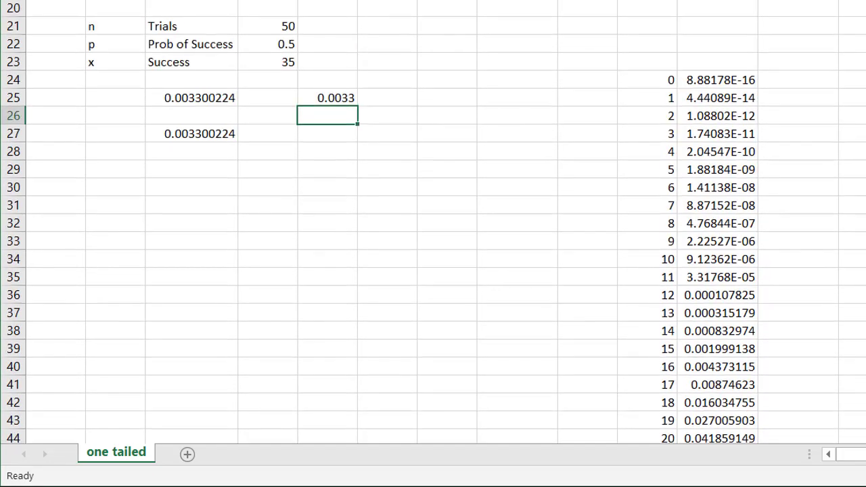
{"action": "left_click", "coordinate": [329, 175]}
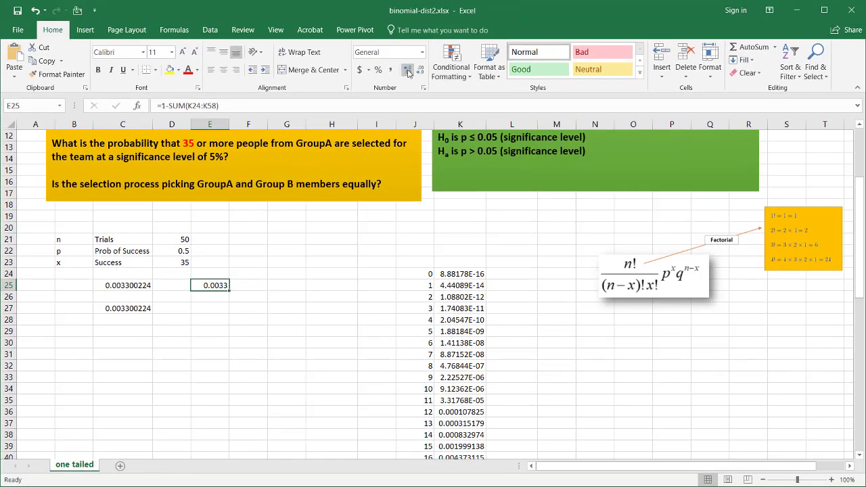
{"action": "left_click", "coordinate": [408, 71]}
{"action": "left_click", "coordinate": [408, 72]}
{"action": "left_click", "coordinate": [408, 71]}
{"action": "left_click", "coordinate": [408, 72]}
{"action": "left_click", "coordinate": [408, 72]}
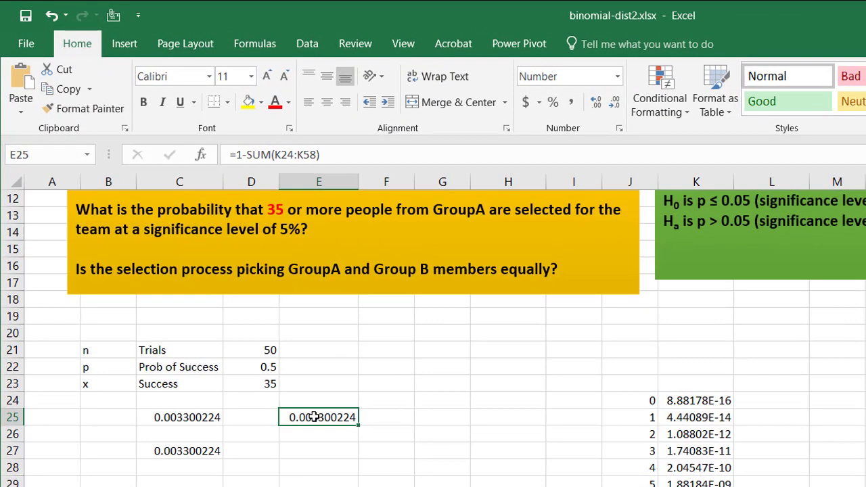
{"action": "left_click", "coordinate": [193, 418]}
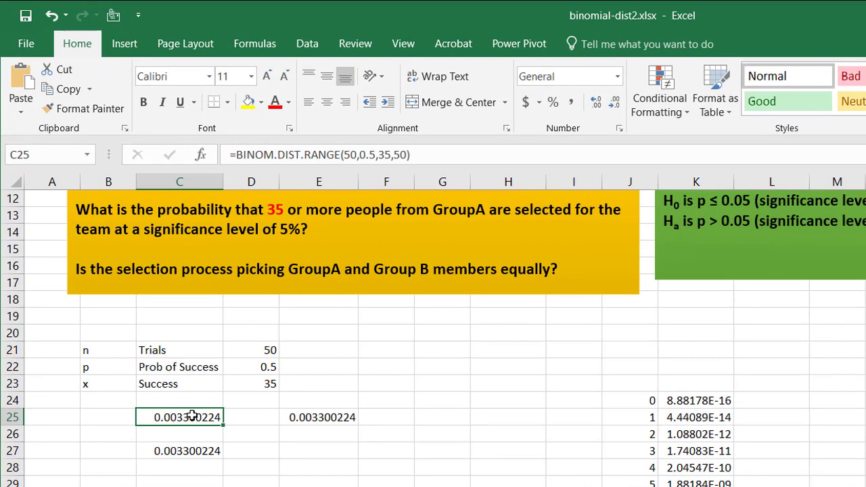
{"action": "left_click", "coordinate": [188, 451]}
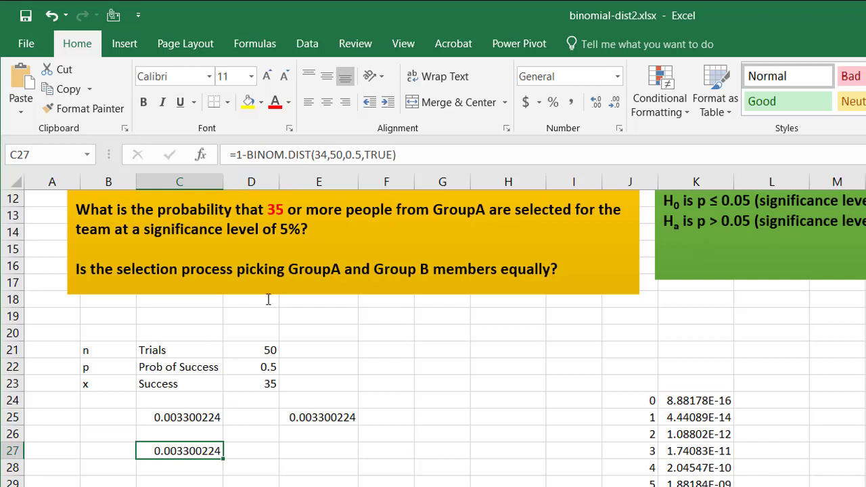
{"action": "left_click", "coordinate": [318, 415]}
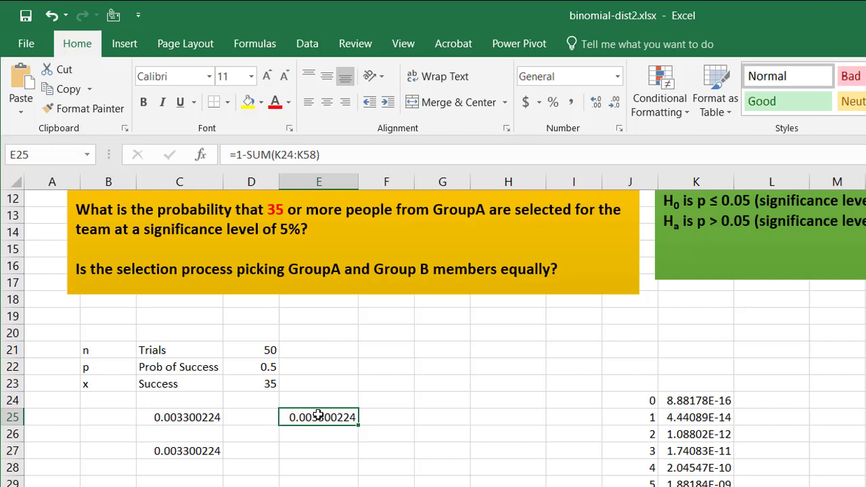
{"action": "left_click", "coordinate": [700, 400]}
{"action": "left_click", "coordinate": [696, 418]}
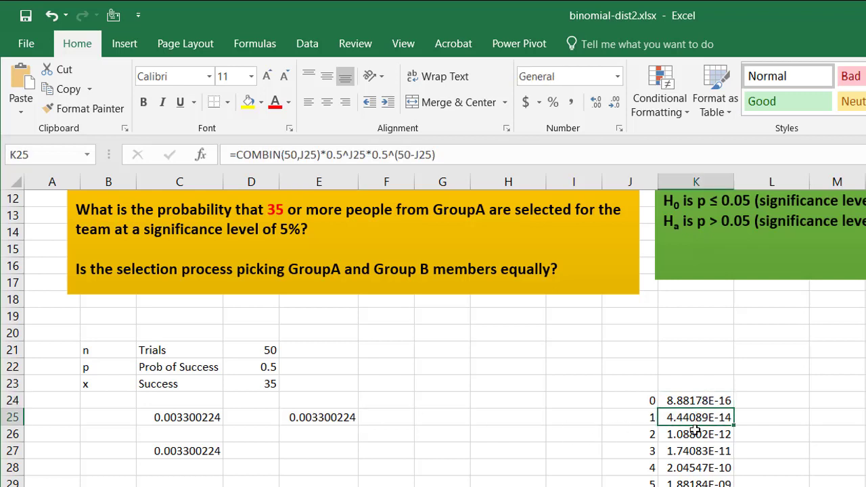
{"action": "left_click", "coordinate": [695, 433]}
{"action": "left_click", "coordinate": [696, 452]}
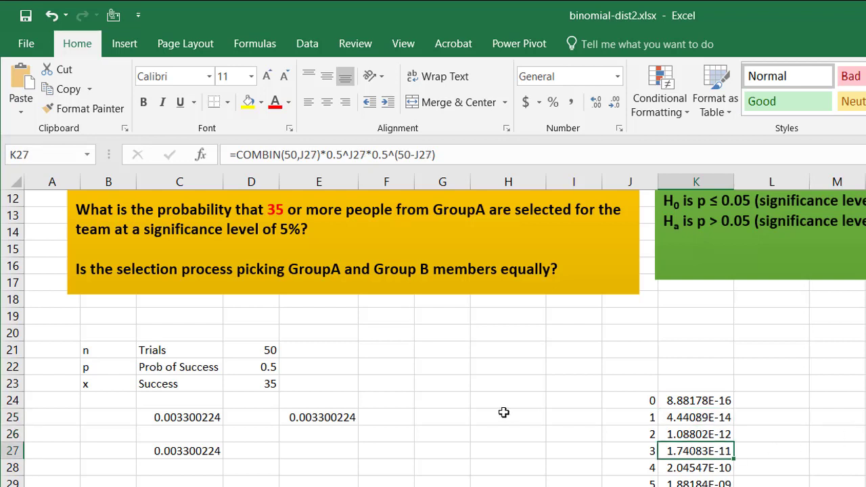
{"action": "left_click", "coordinate": [324, 420]}
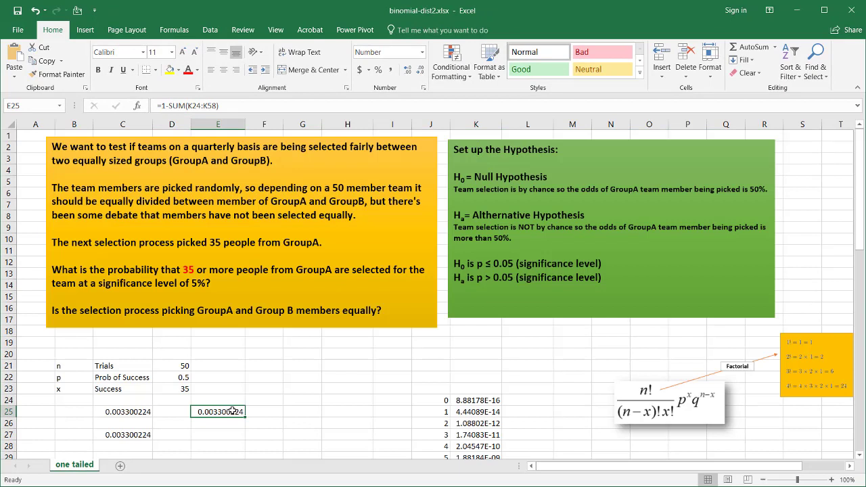
{"action": "left_click", "coordinate": [476, 411]}
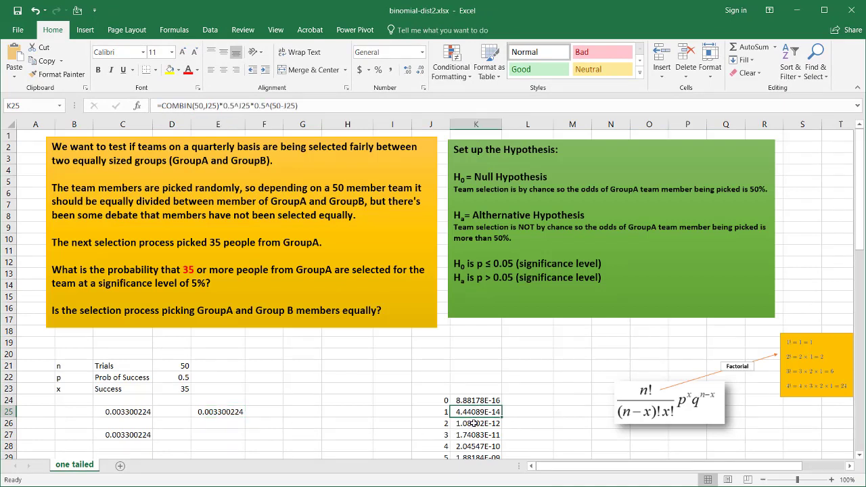
{"action": "left_click", "coordinate": [472, 433]}
{"action": "left_click", "coordinate": [125, 410]}
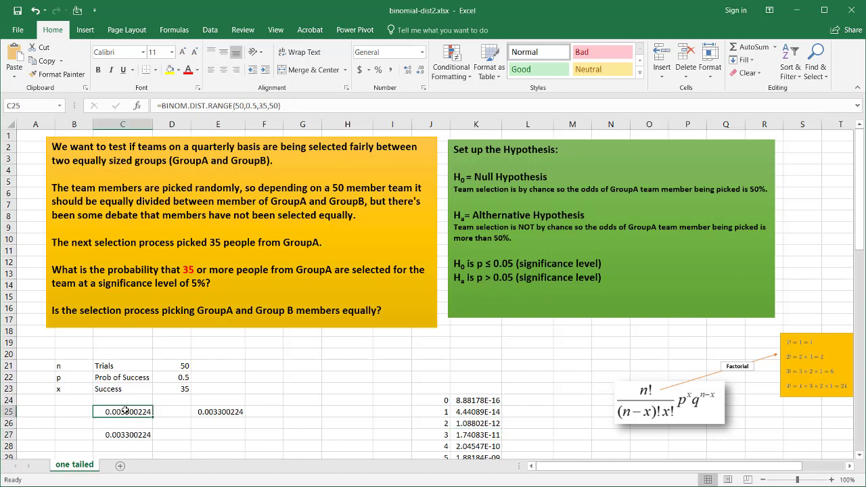
{"action": "left_click", "coordinate": [227, 412]}
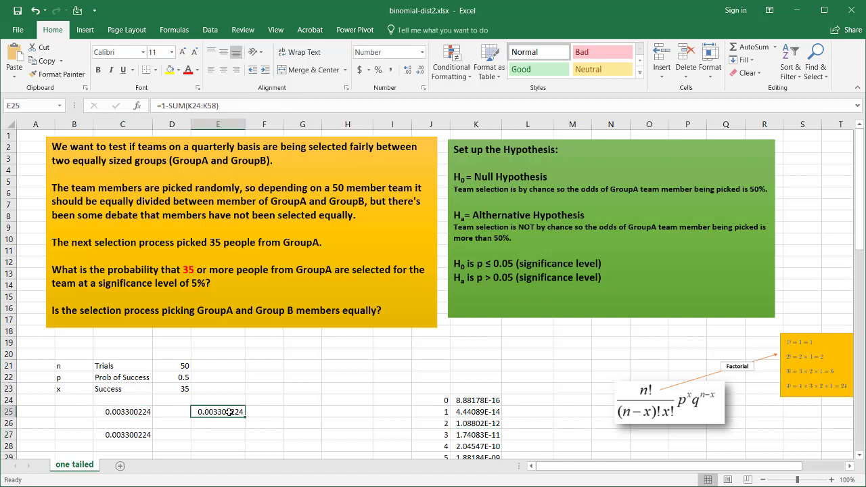
{"action": "left_click", "coordinate": [468, 424]}
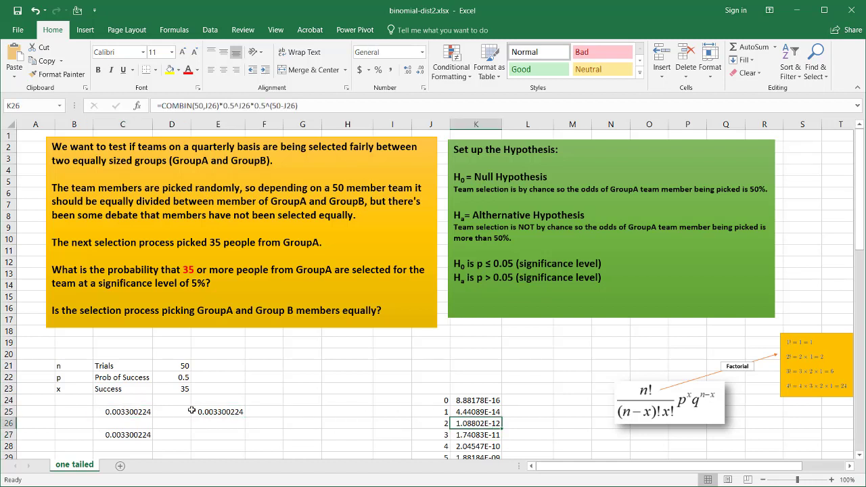
{"action": "left_click", "coordinate": [119, 434]}
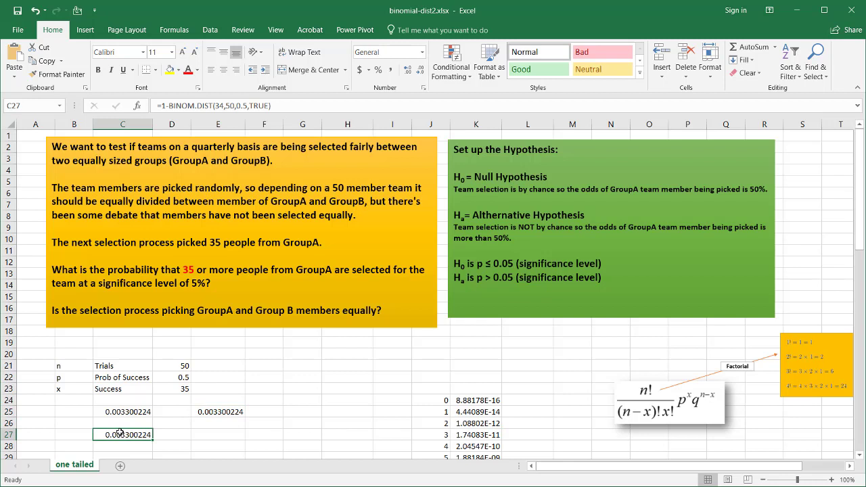
{"action": "left_click", "coordinate": [130, 412]}
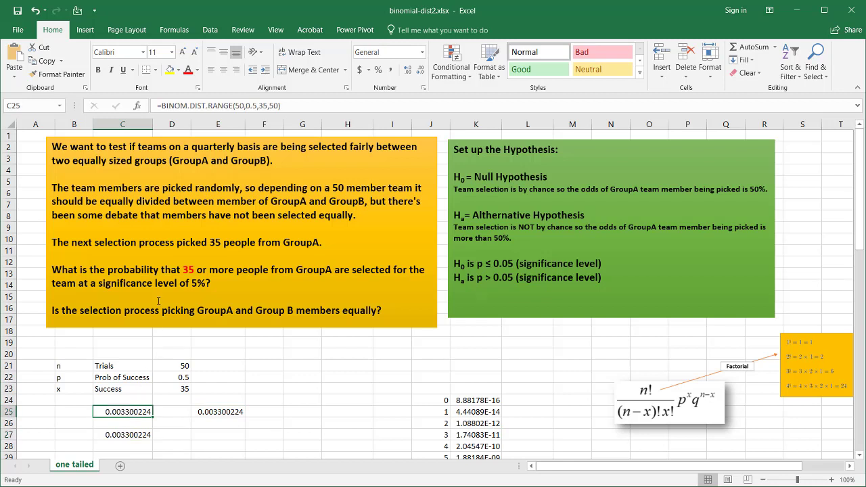